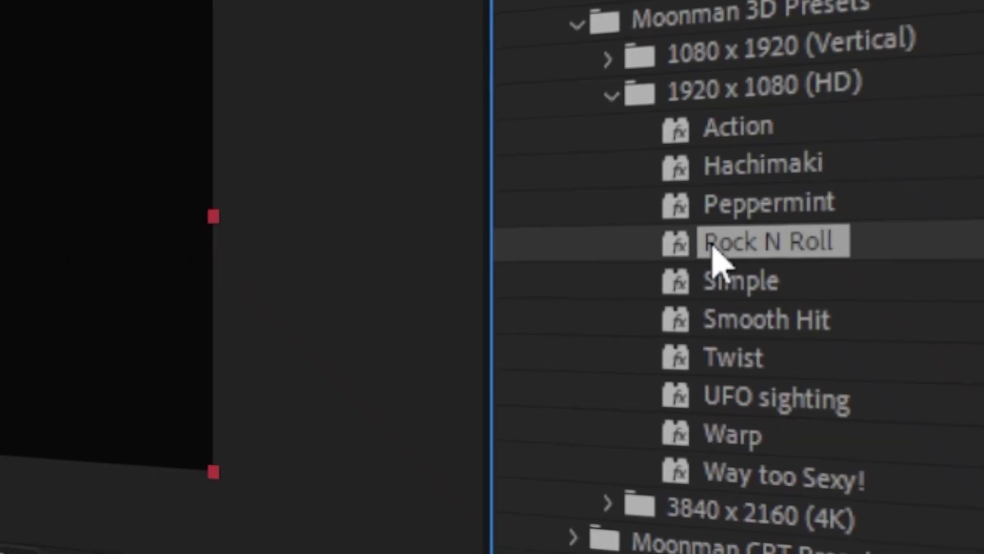
Drag the Rock N Roll preset onto the layer
drag(709, 253, 281, 457)
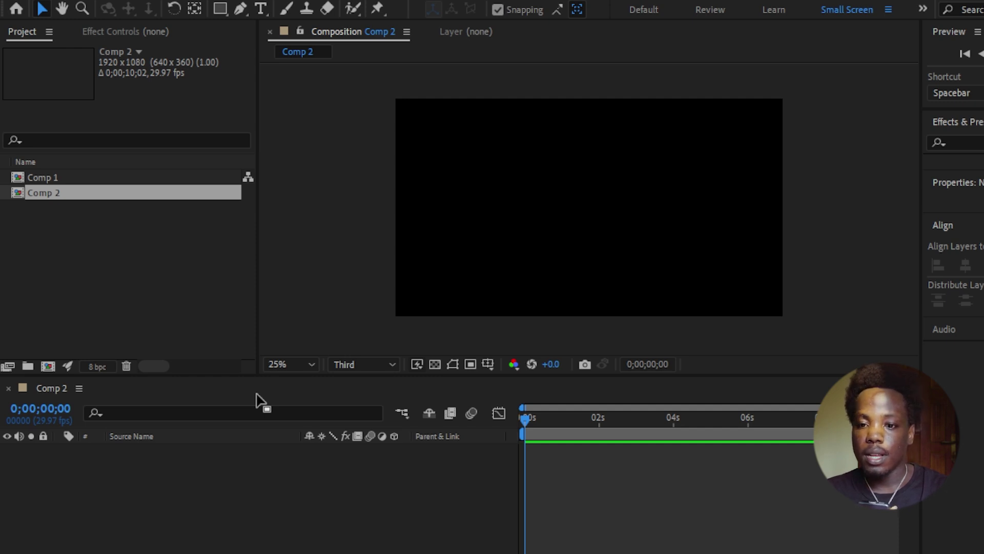
Keep the preview resolution at Third and start a new horizontal text layer in the comp
click(365, 363)
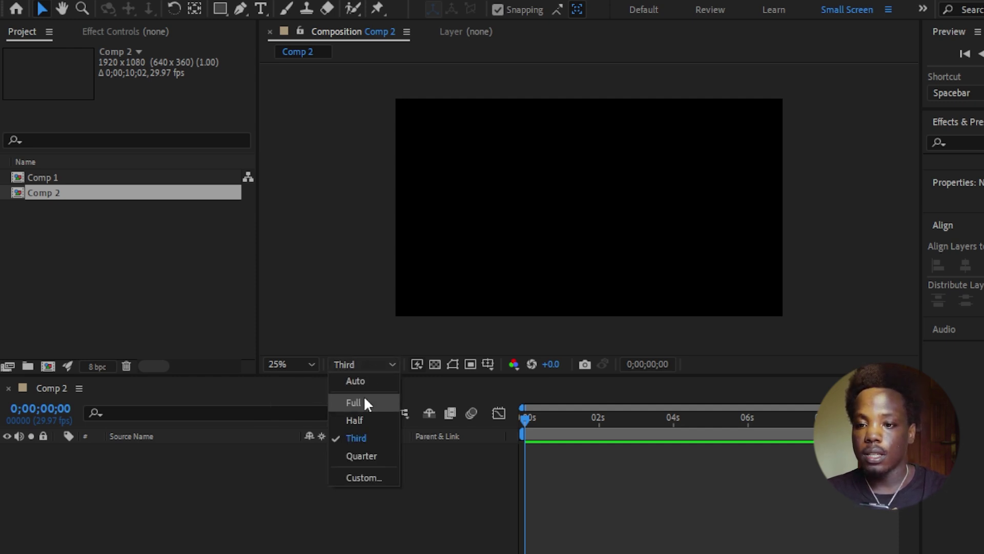
click(361, 433)
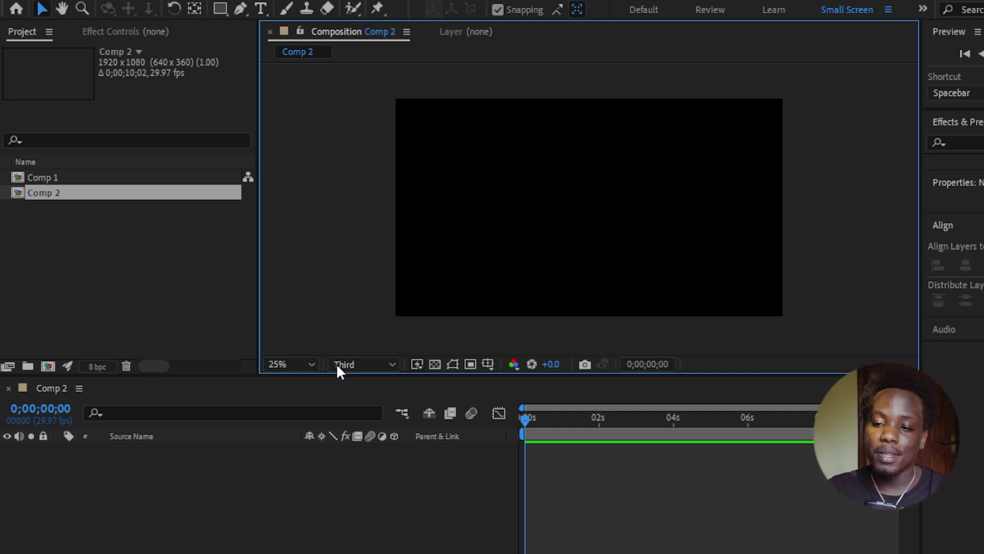
click(260, 11)
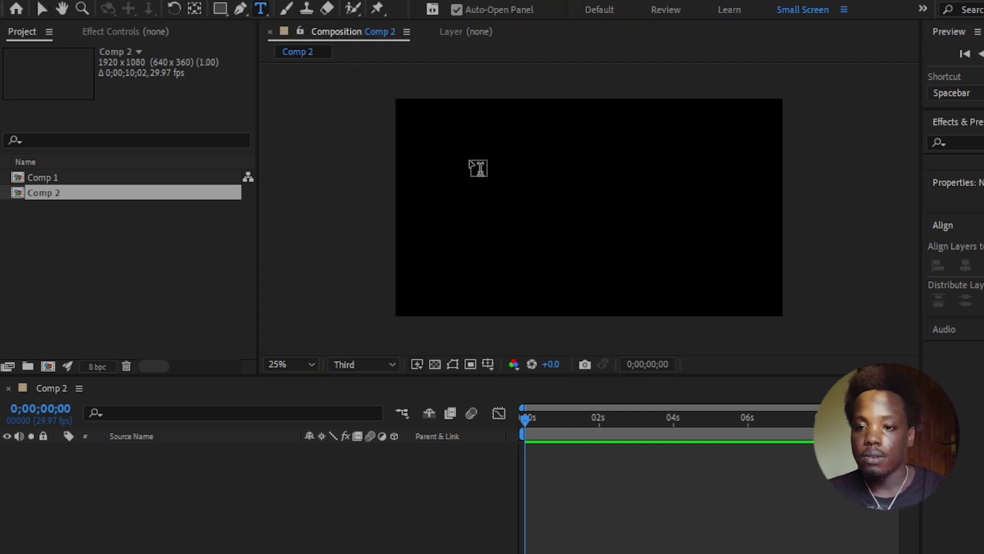
click(539, 207)
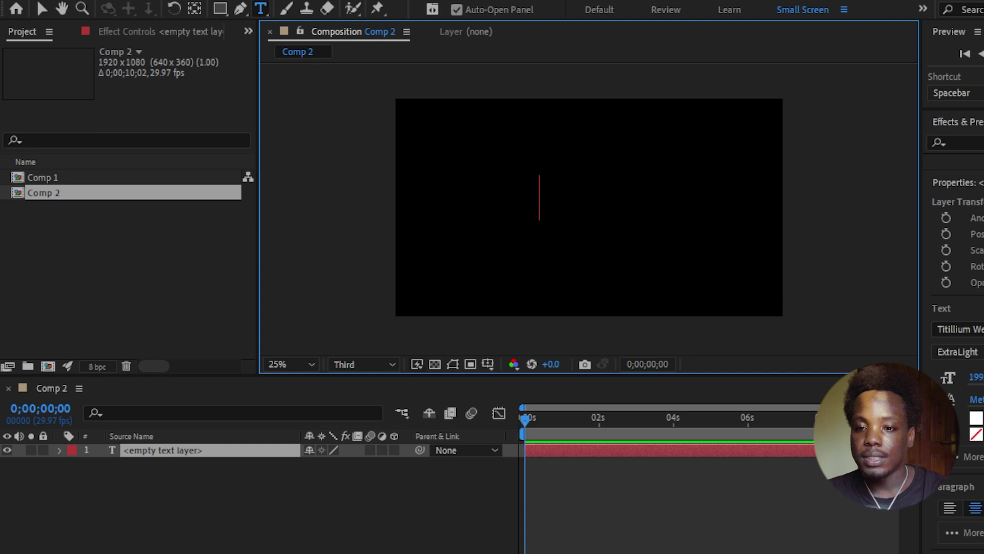
Type PANDEMONIUM in VCR OSD Mono and centre it horizontally
click(959, 329)
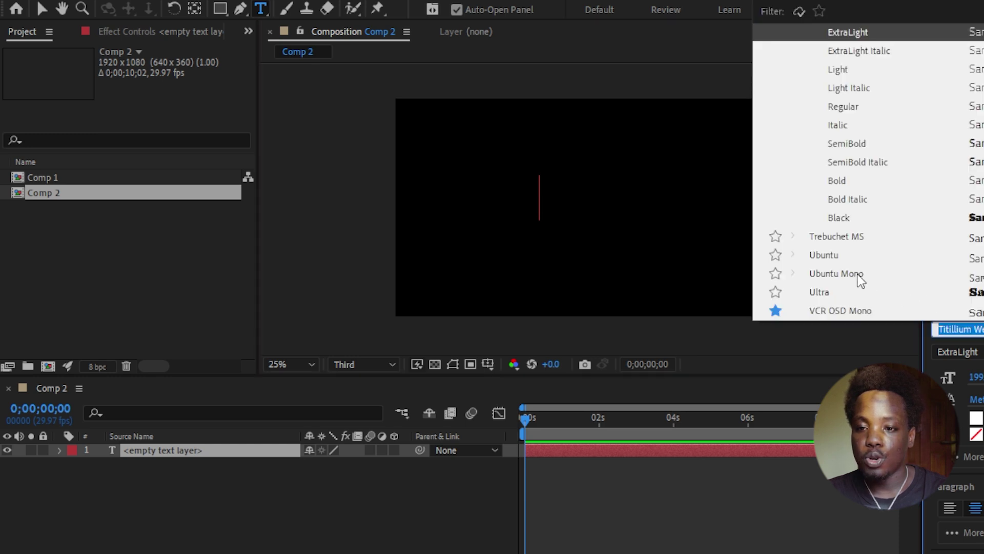
scroll(859, 277, down, 1)
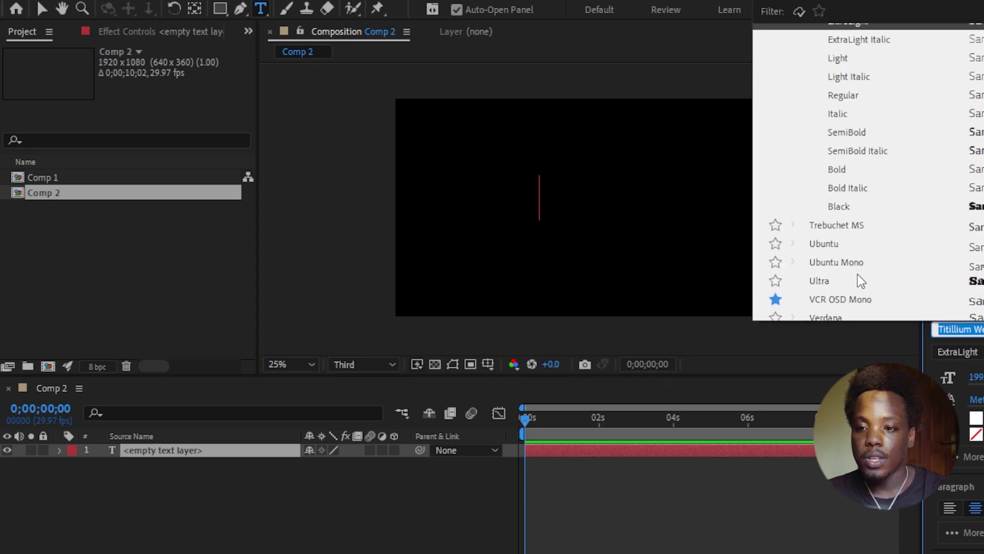
click(842, 299)
text(P)
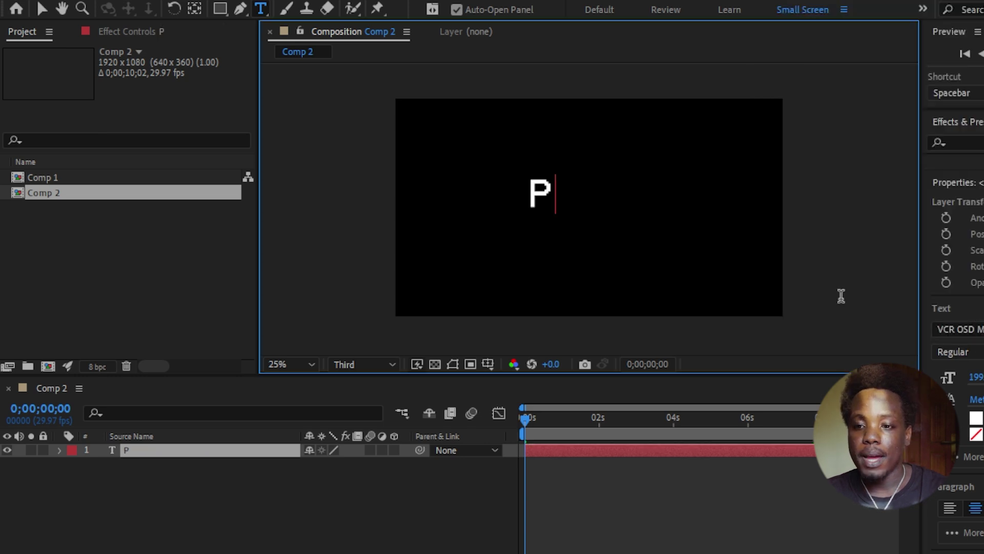
text(ANDEMONIUM)
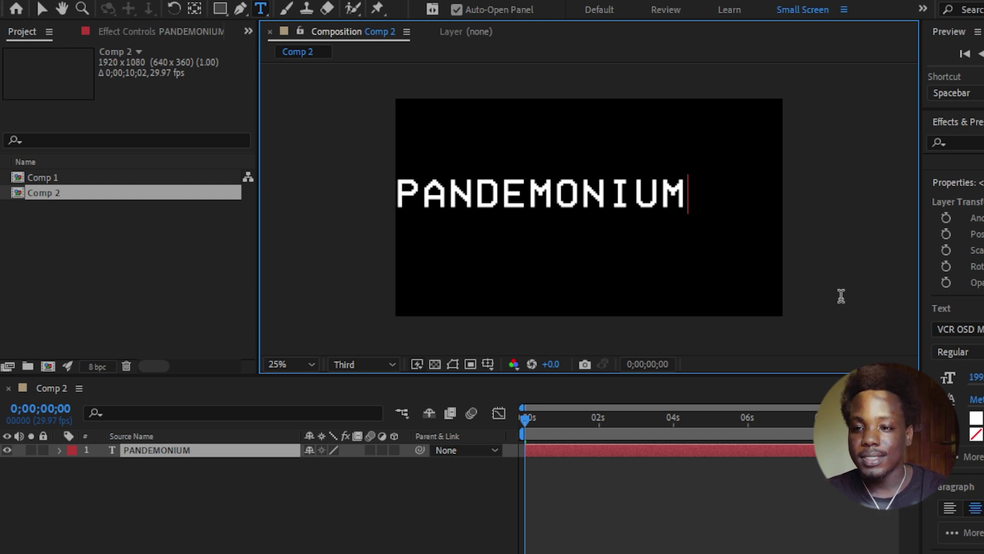
scroll(969, 479, down, 4)
click(966, 507)
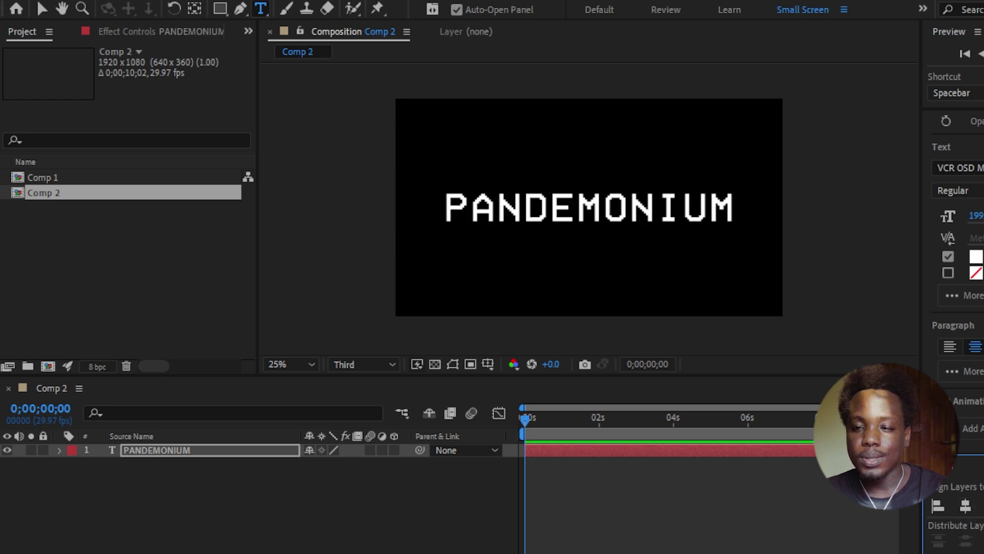
Give the PANDEMONIUM text a 4 px white stroke
click(947, 273)
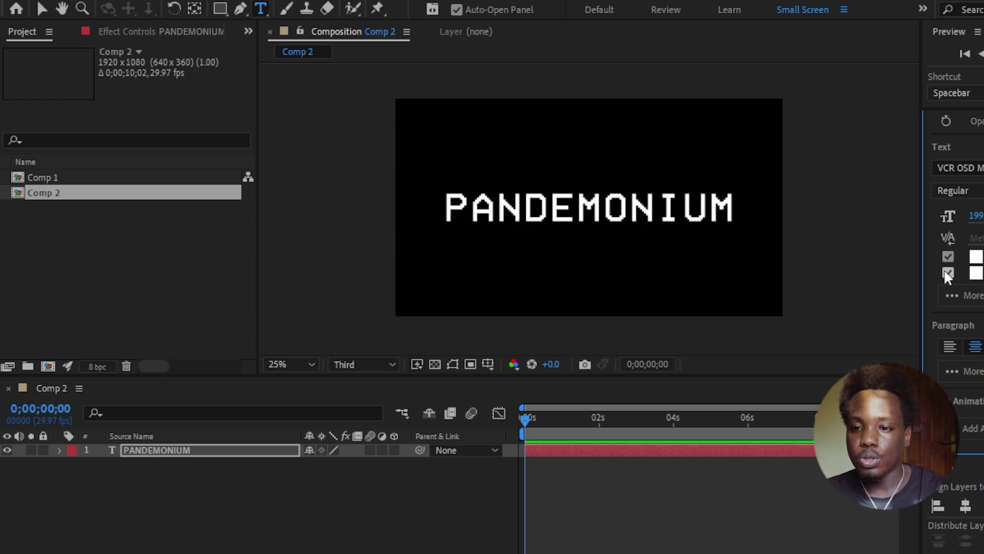
drag(971, 292, 980, 309)
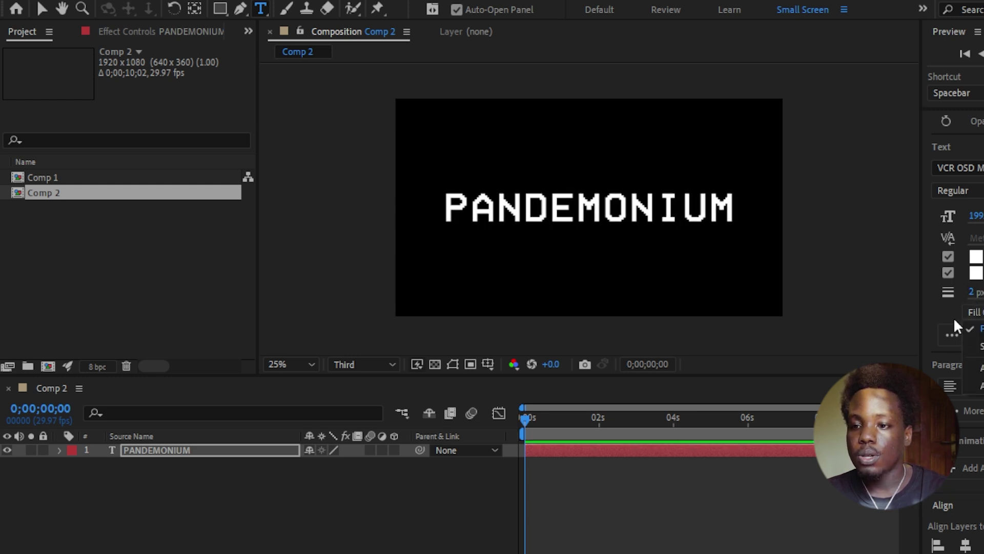
drag(977, 296, 983, 299)
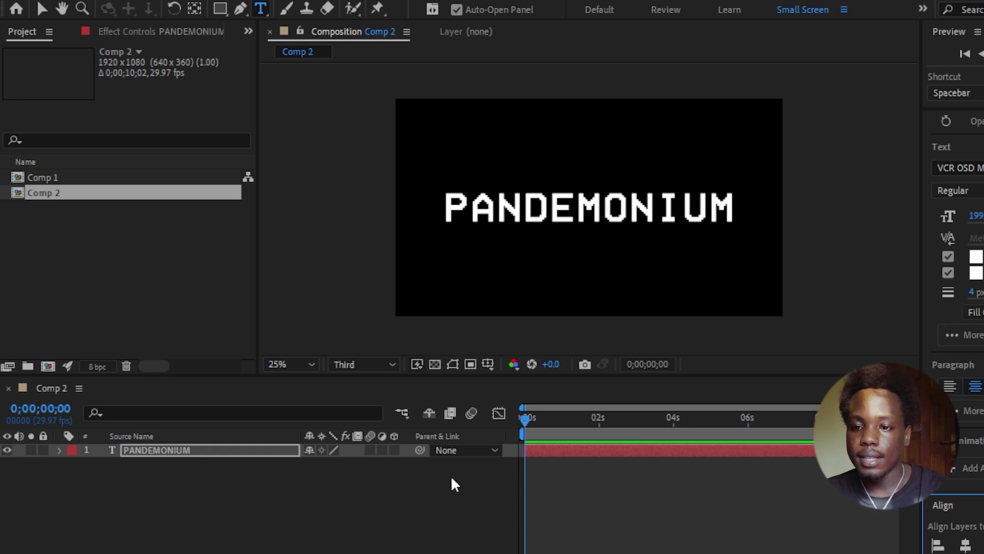
Unlink Scale, stretch the text to 158% height, and centre it vertically
key(s)
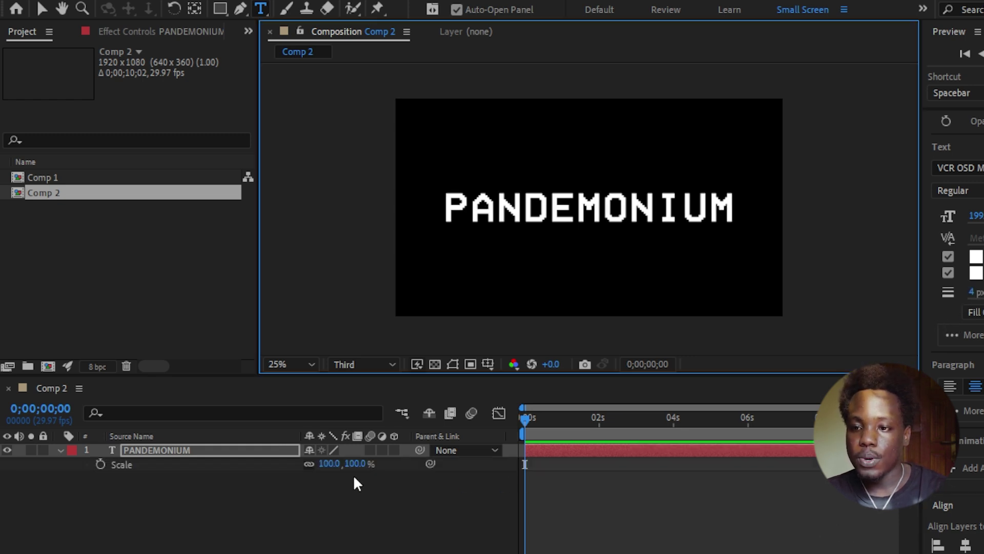
click(309, 464)
drag(358, 463, 426, 484)
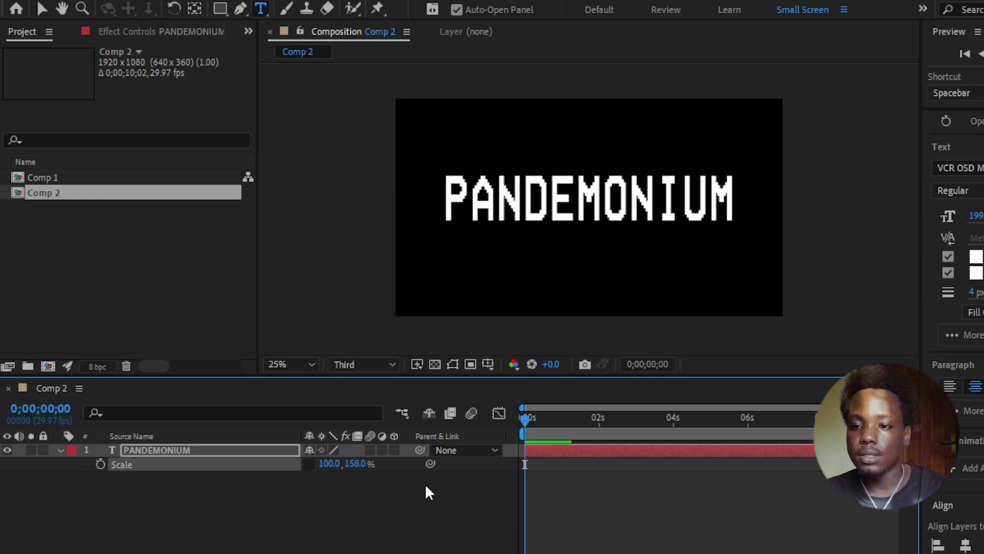
click(976, 545)
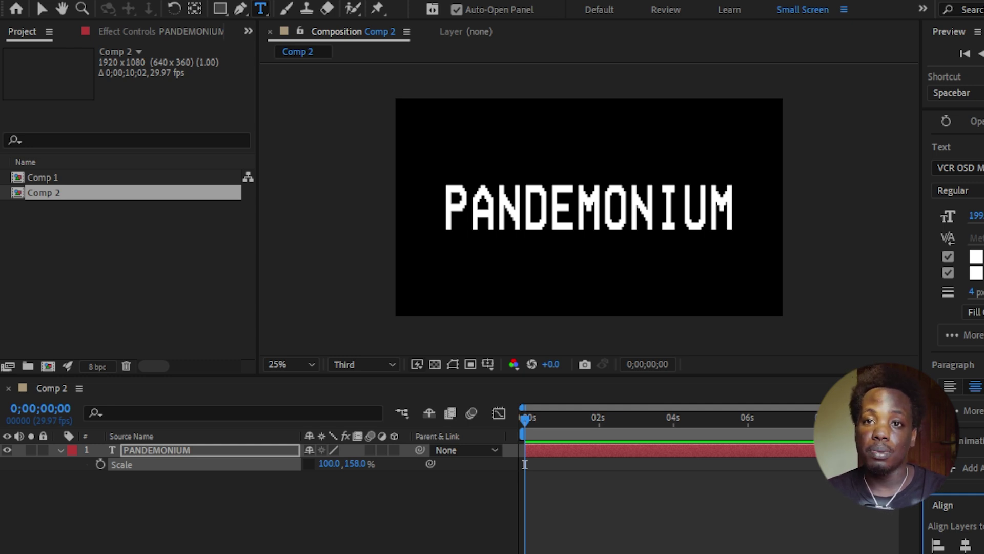
click(609, 447)
Apply S_Flicker to the text layer and end the work area at the current time
key(ctrl+space)
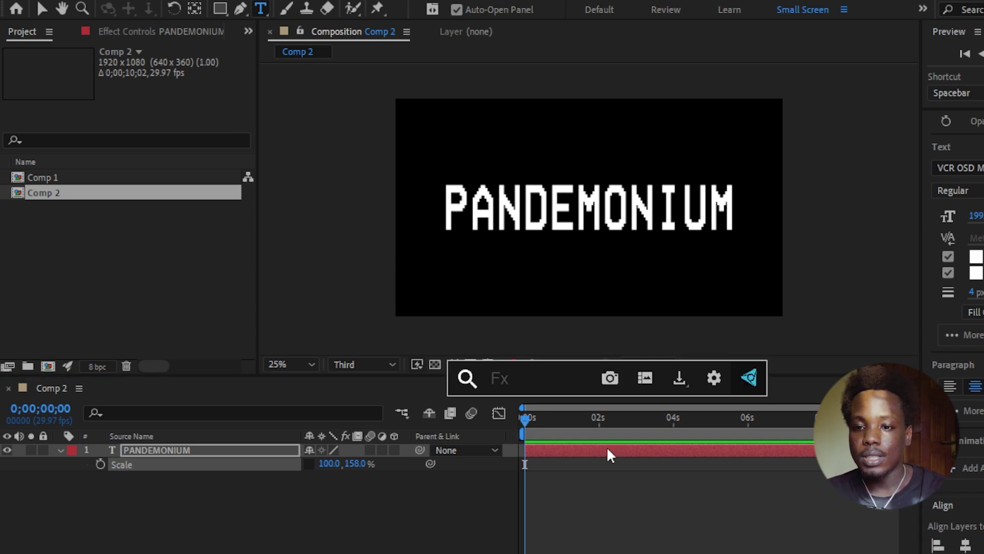
text(fli)
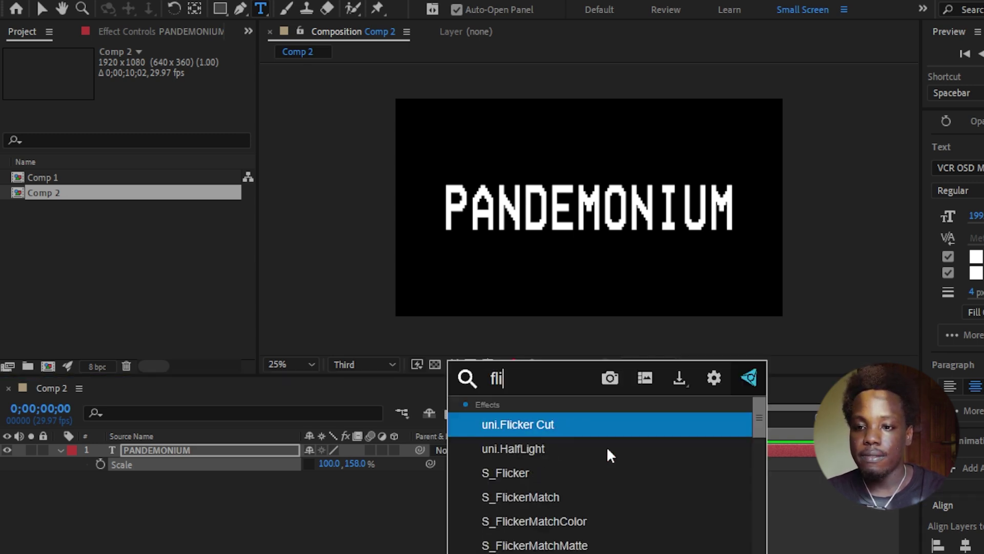
click(580, 472)
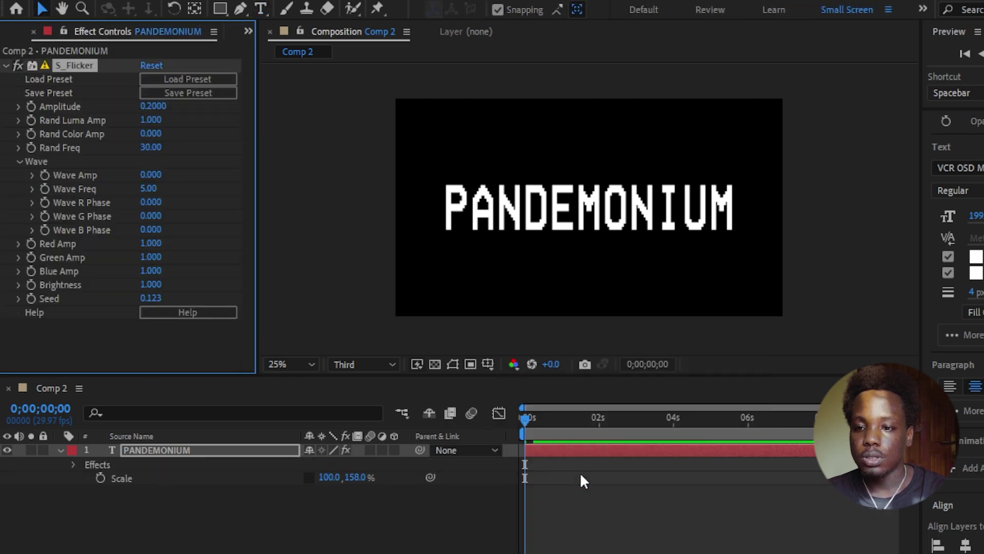
key(space)
key(n)
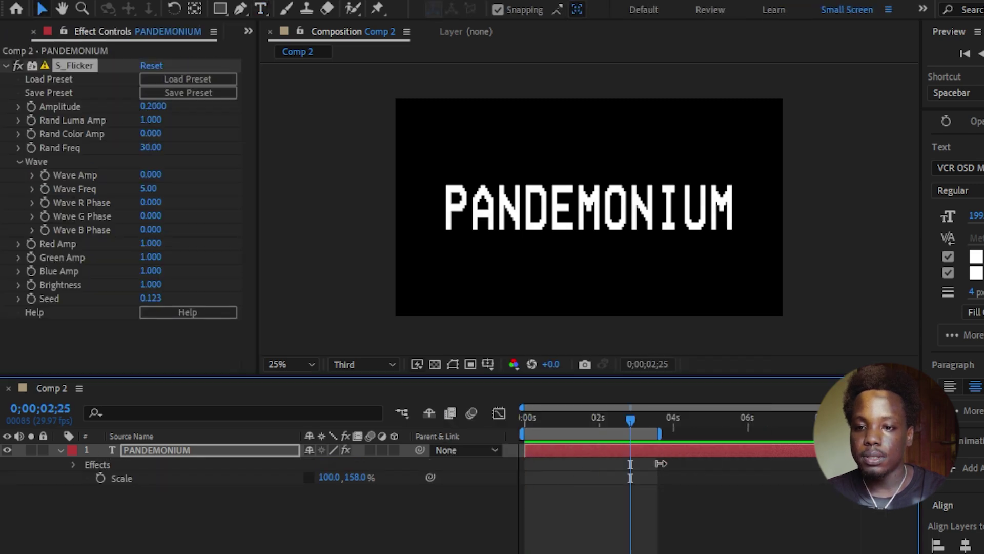
key(space)
key(space)
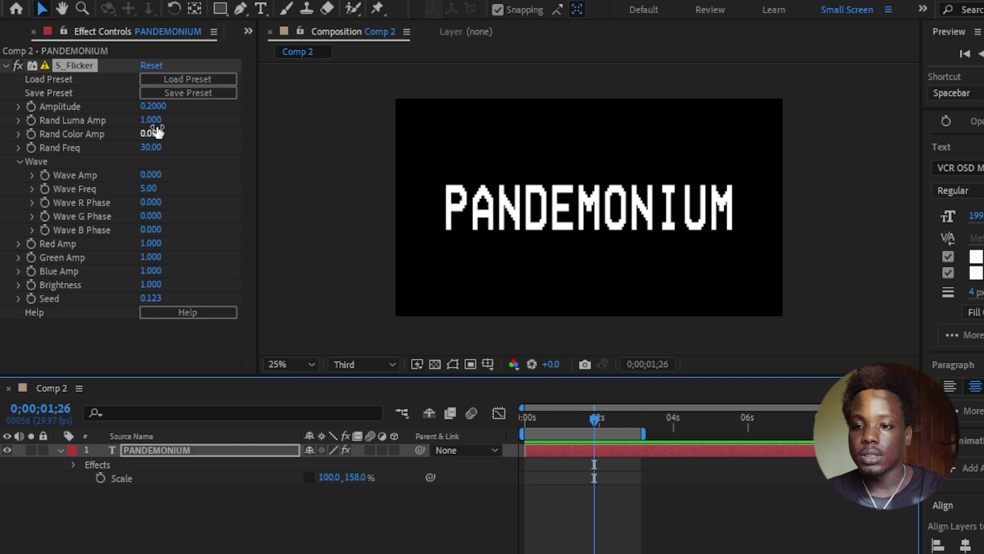
Set the S_Flicker Amplitude to 0.5 and preview the flicker
click(152, 106)
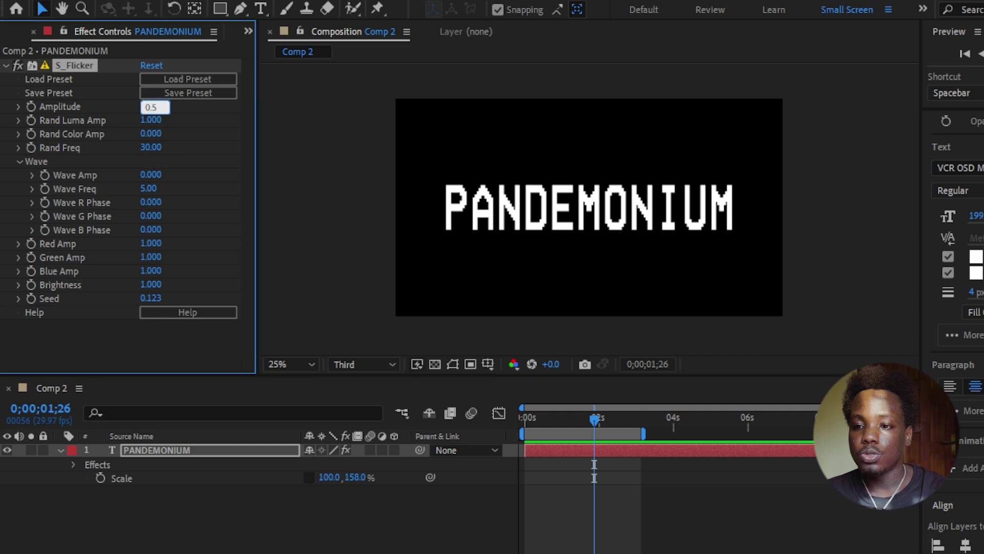
text(0.5)
key(Return)
key(space)
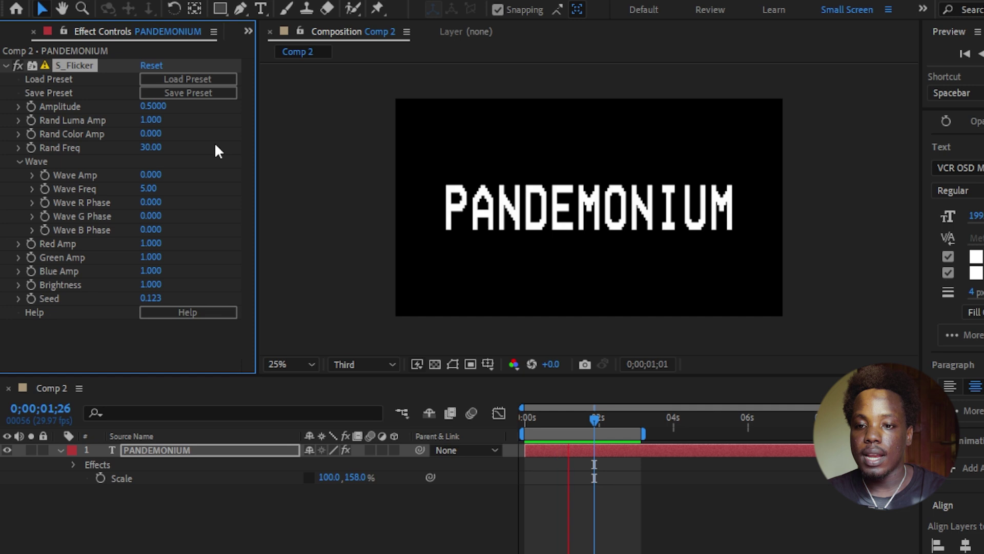
key(ctrl+space)
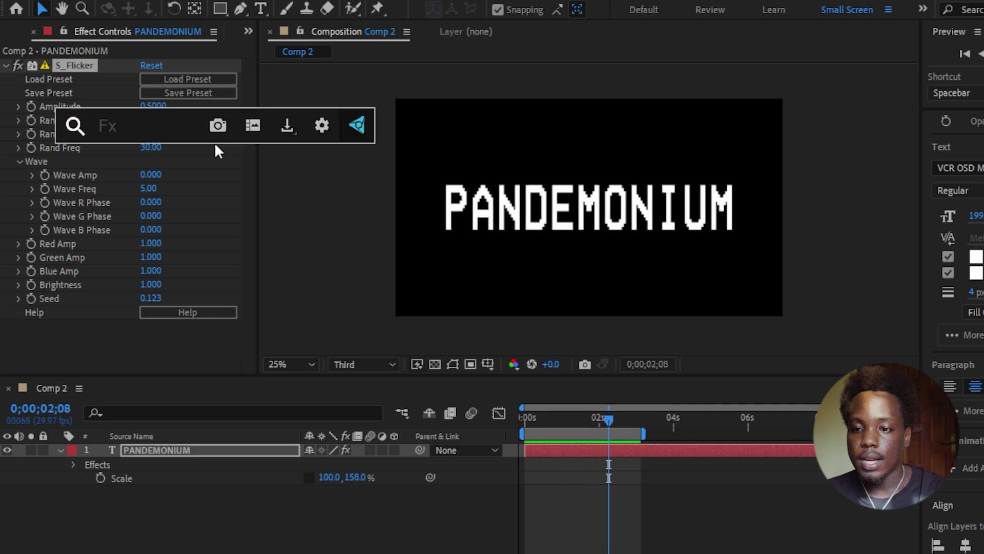
text(d)
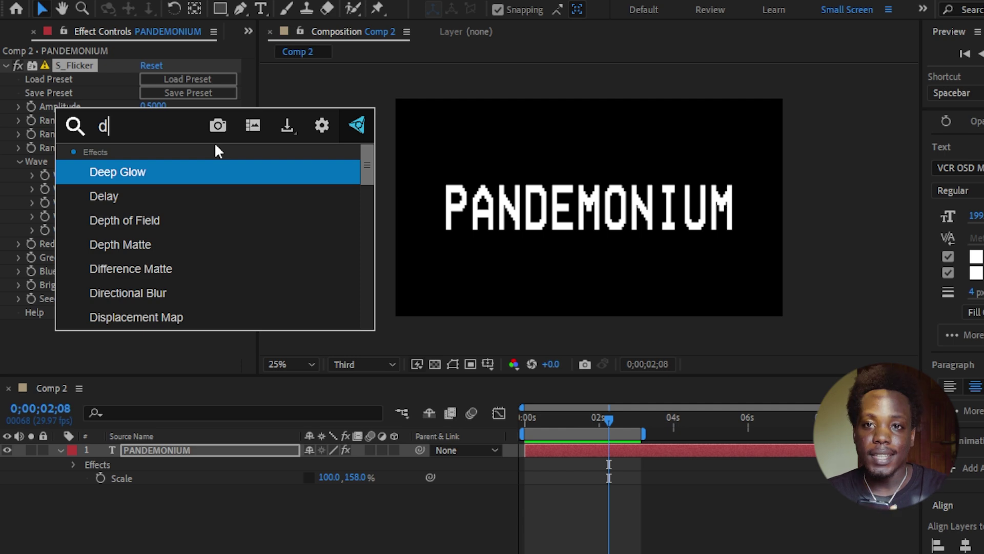
Apply S_DigitalDamage to PANDEMONIUM and preview the glitch
text(ig)
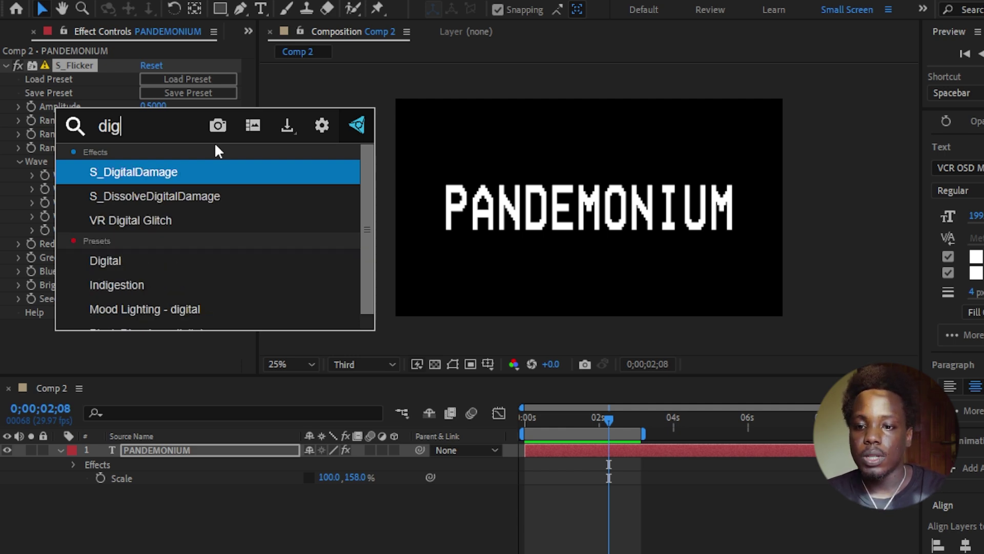
text(i)
click(214, 167)
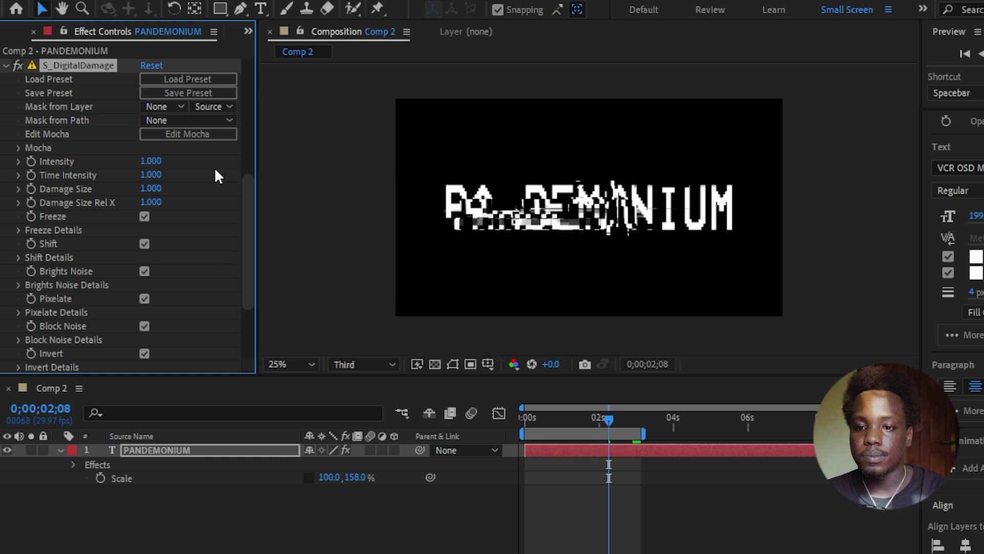
key(space)
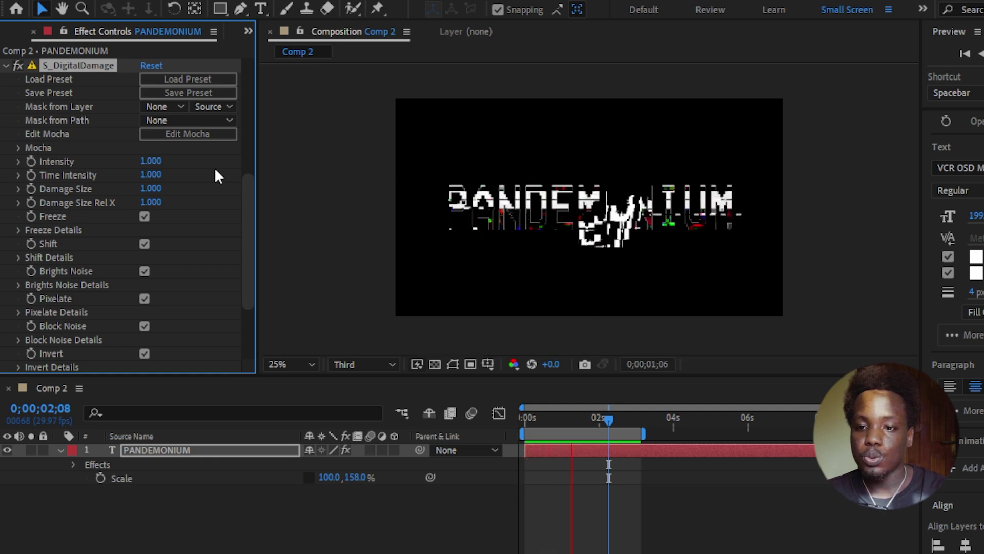
key(space)
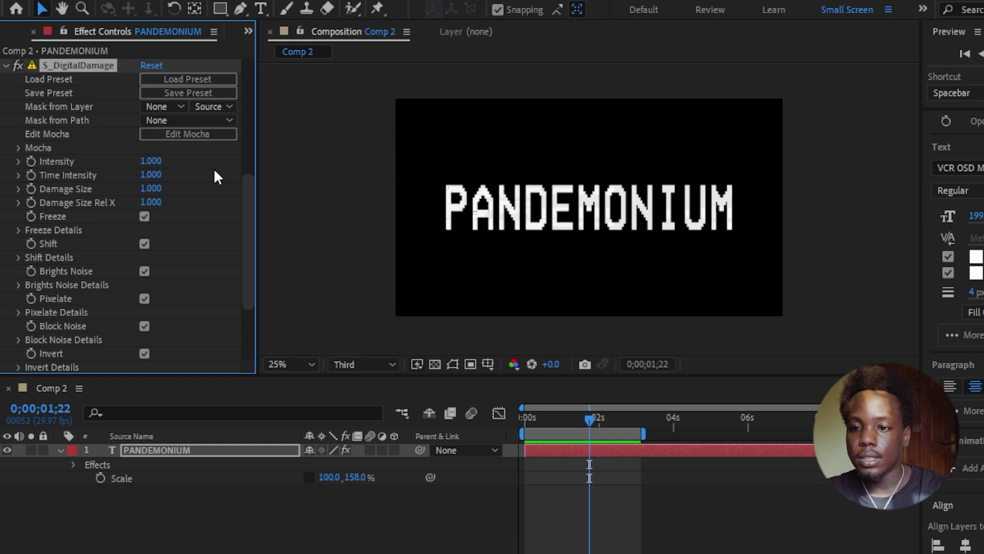
Lower S_DigitalDamage Intensity to 0.290 and Time Intensity to 0.760, previewing the result
drag(151, 161, 135, 170)
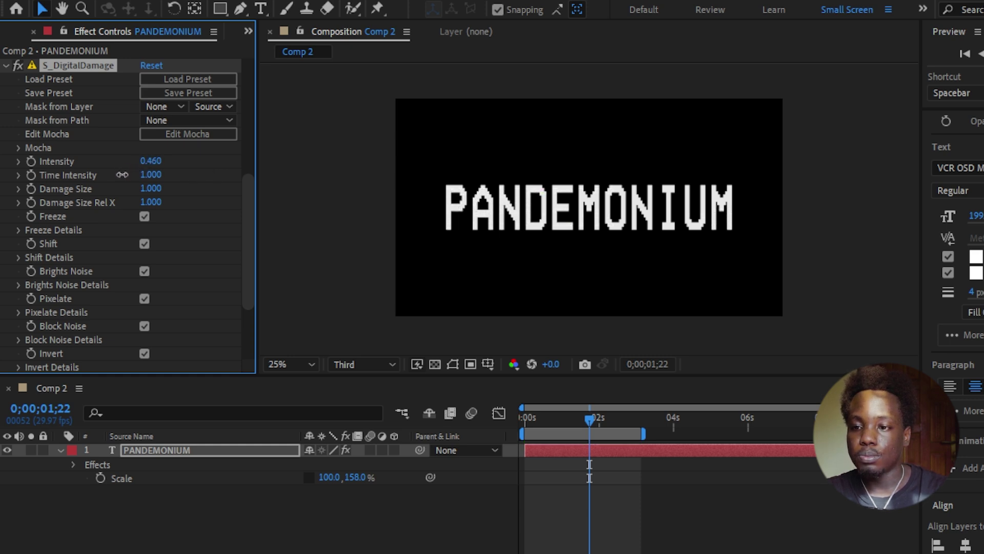
key(space)
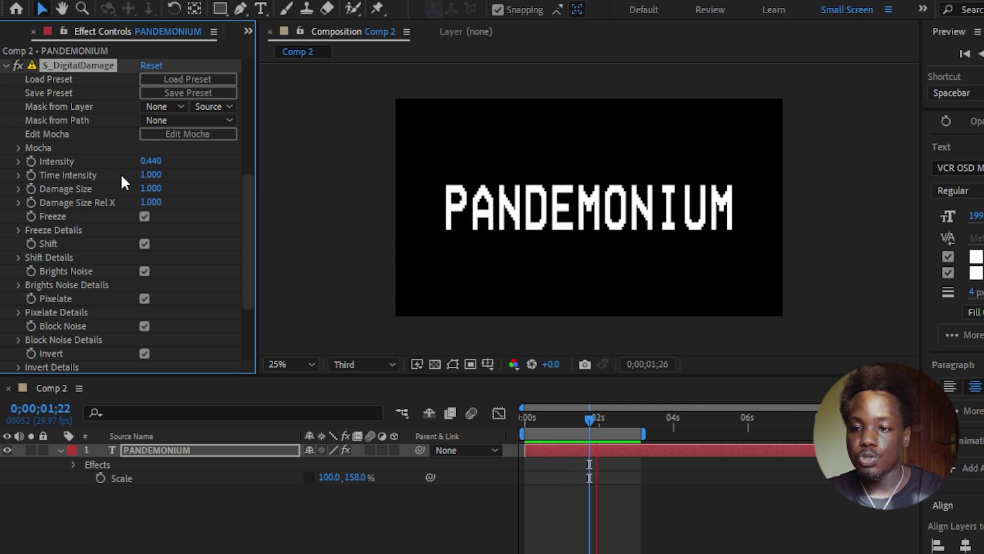
drag(156, 165, 144, 163)
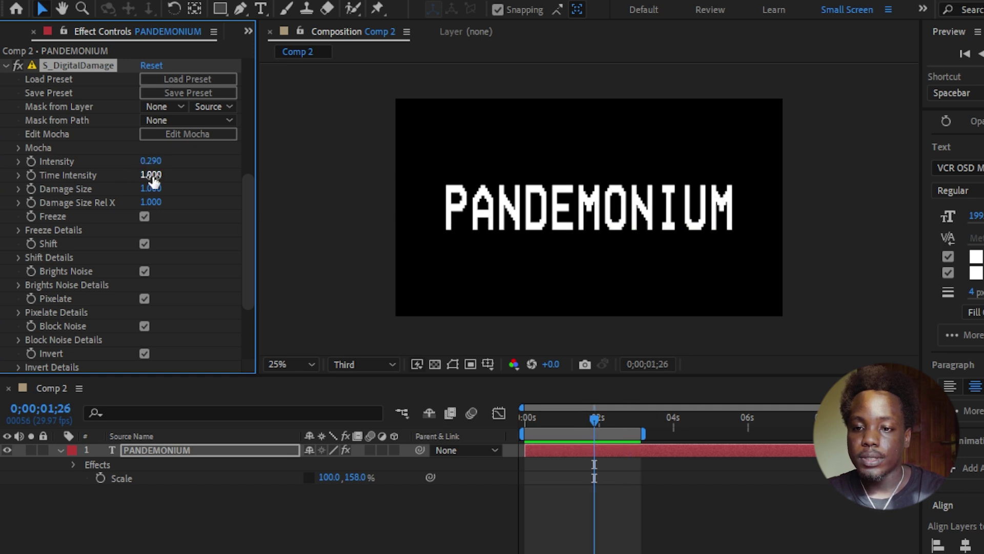
drag(152, 177, 147, 183)
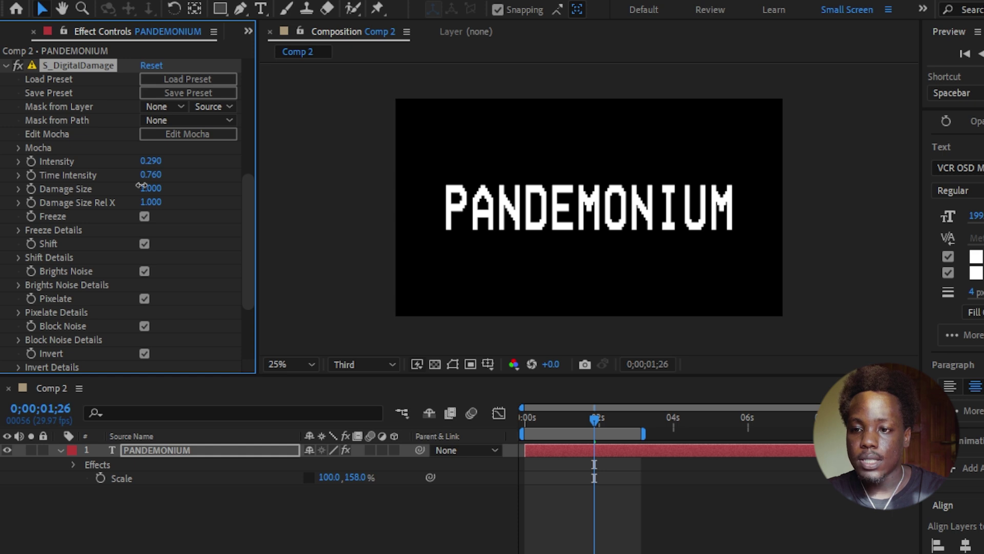
click(141, 187)
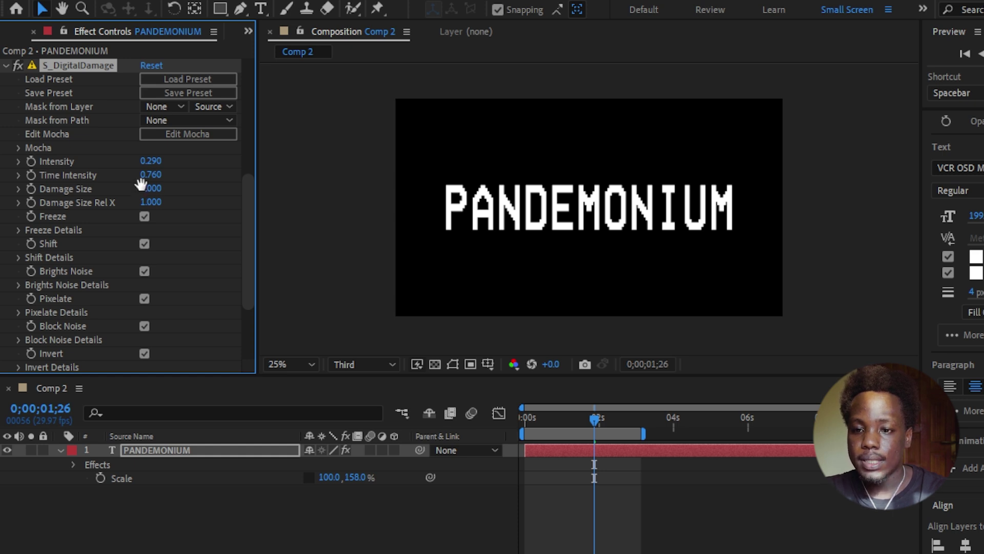
key(space)
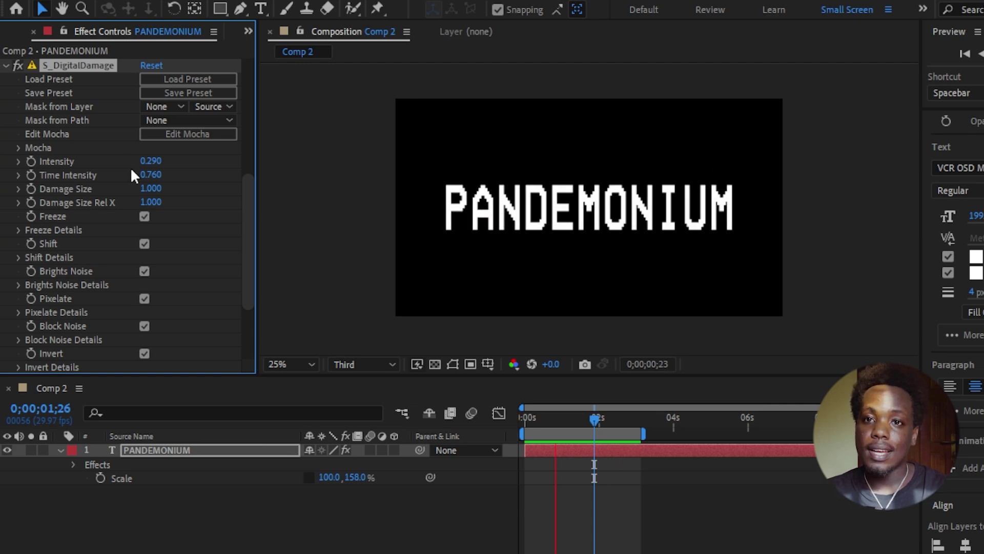
click(6, 66)
Try the Bad TV 1 - warp preset on the text, then delete its effects
click(7, 66)
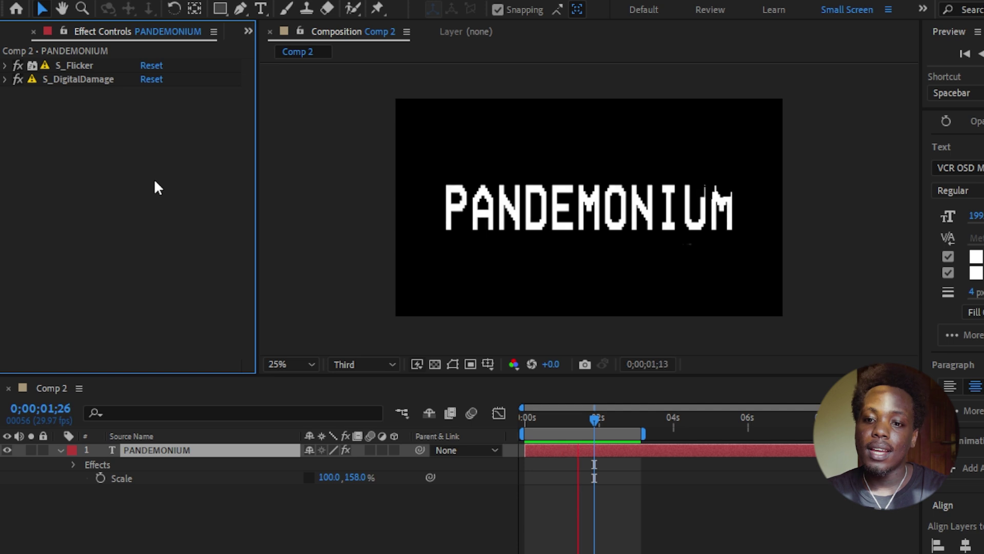
key(ctrl+space)
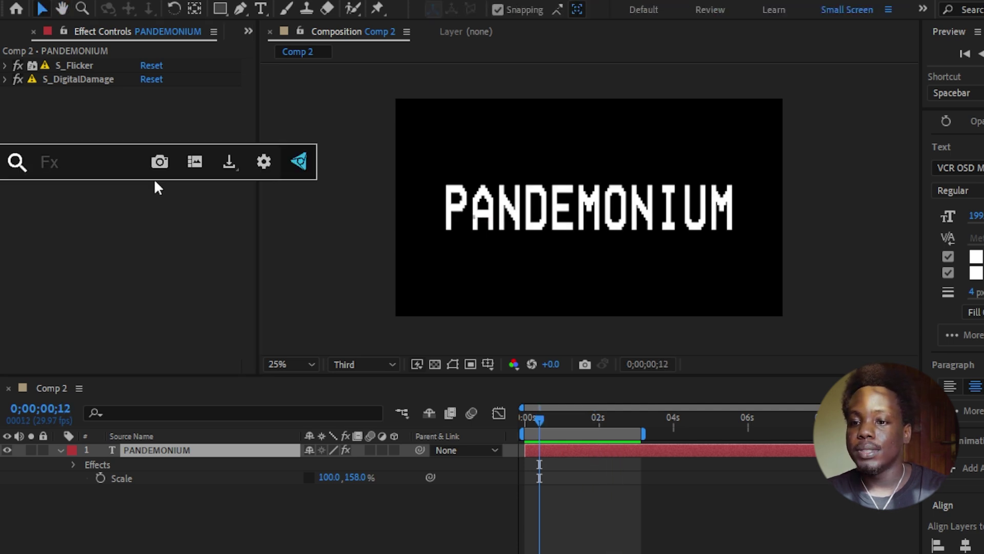
text(tv)
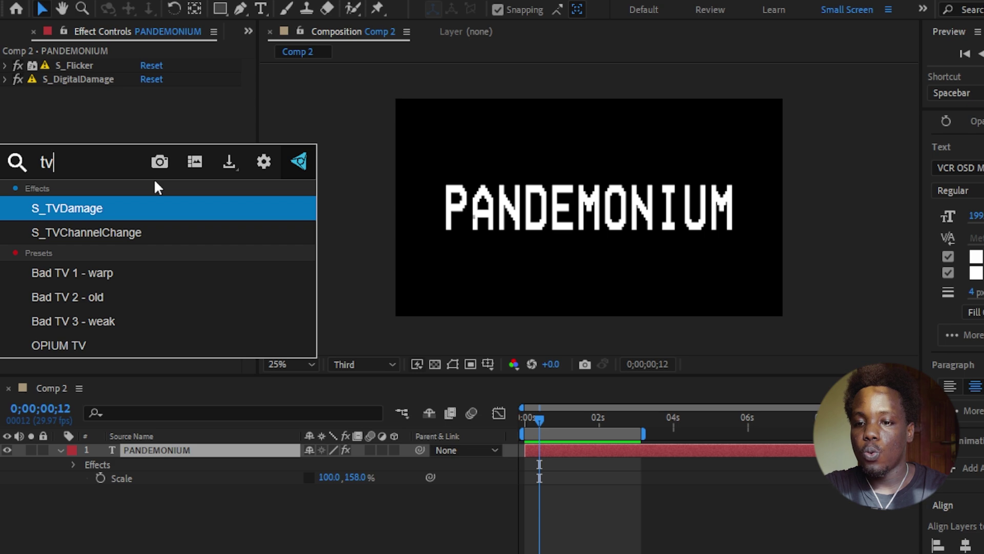
click(159, 279)
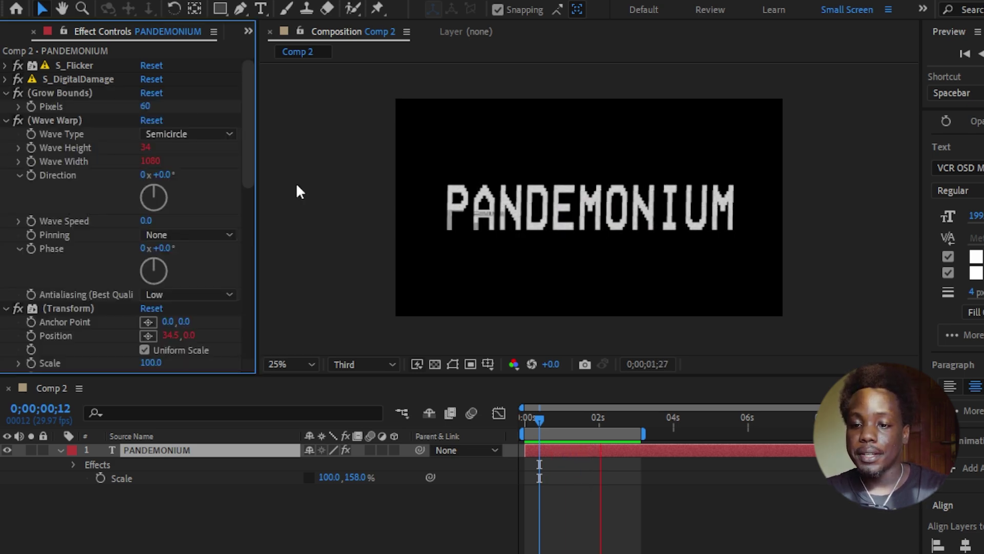
key(space)
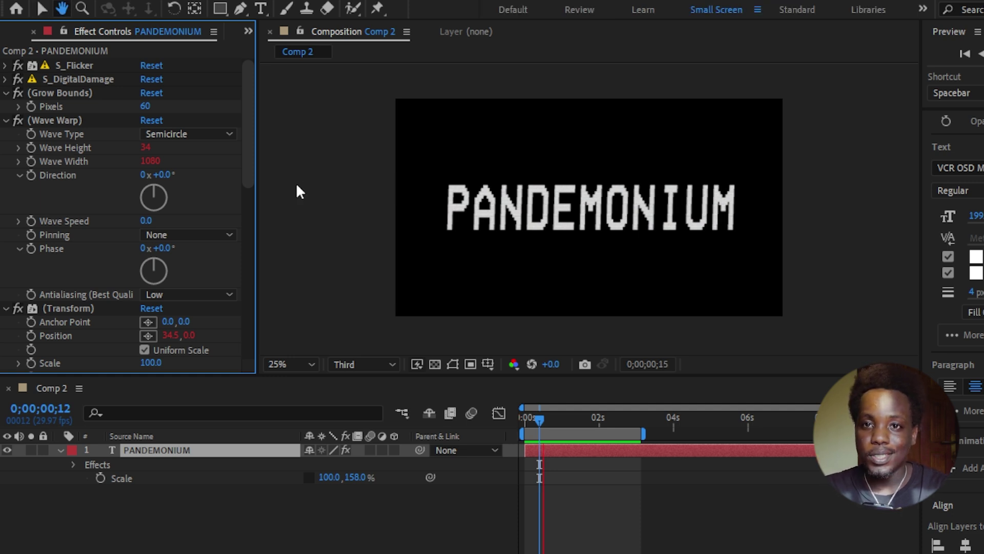
ctrl+click(82, 120)
key(Delete)
Try a second Bad TV preset and undo it
key(ctrl+space)
text(t)
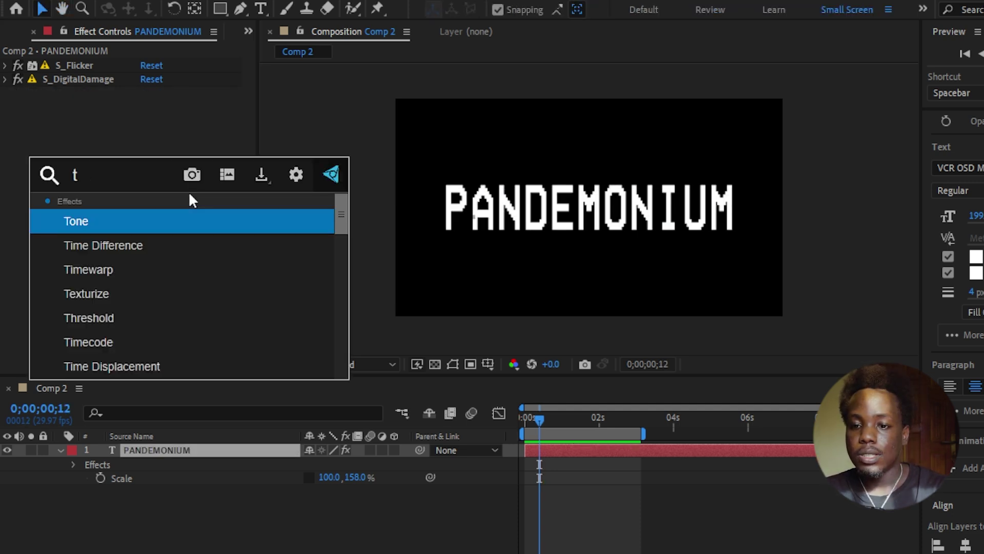
text(v)
click(182, 302)
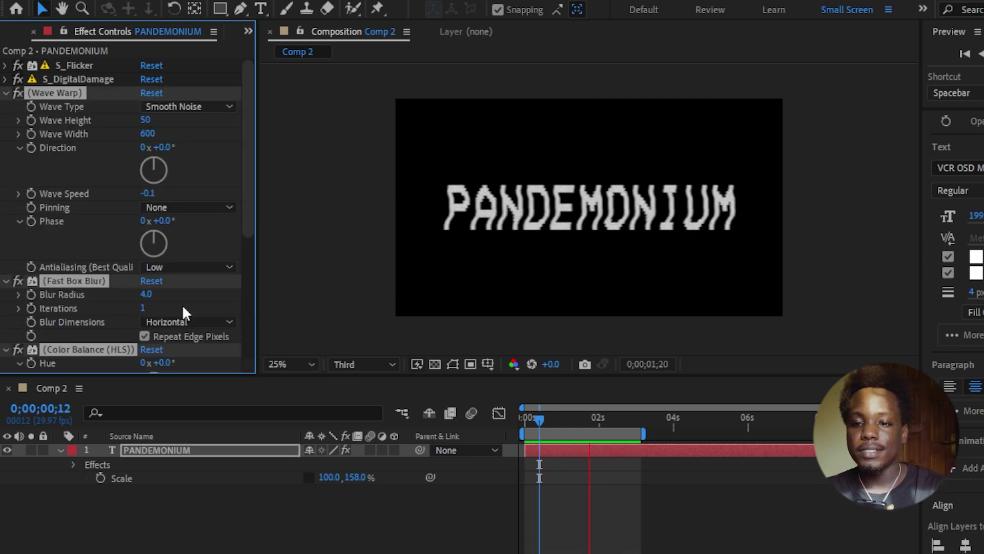
key(ctrl+z)
key(ctrl+space)
Apply the Signal effect and settle its Signal strength at 18
text(s)
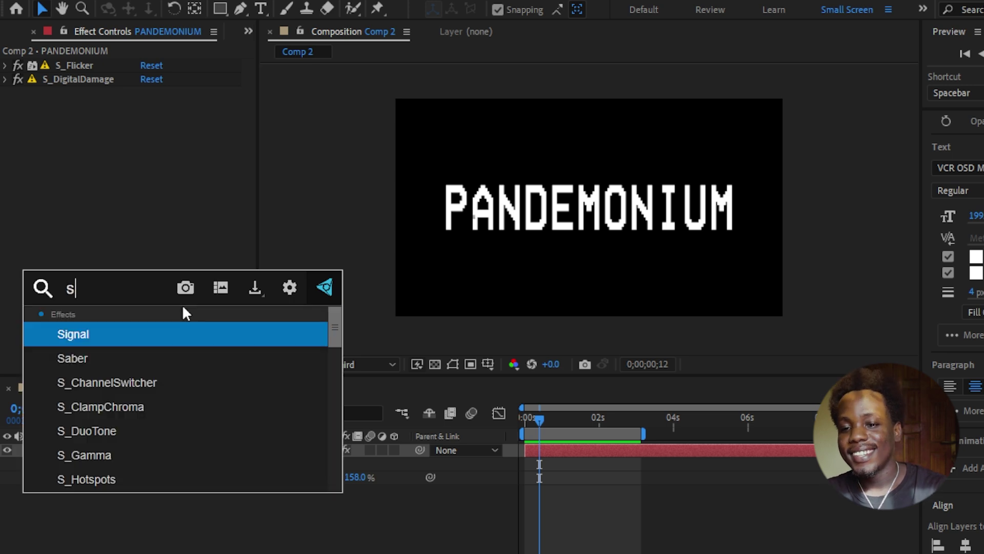
click(170, 334)
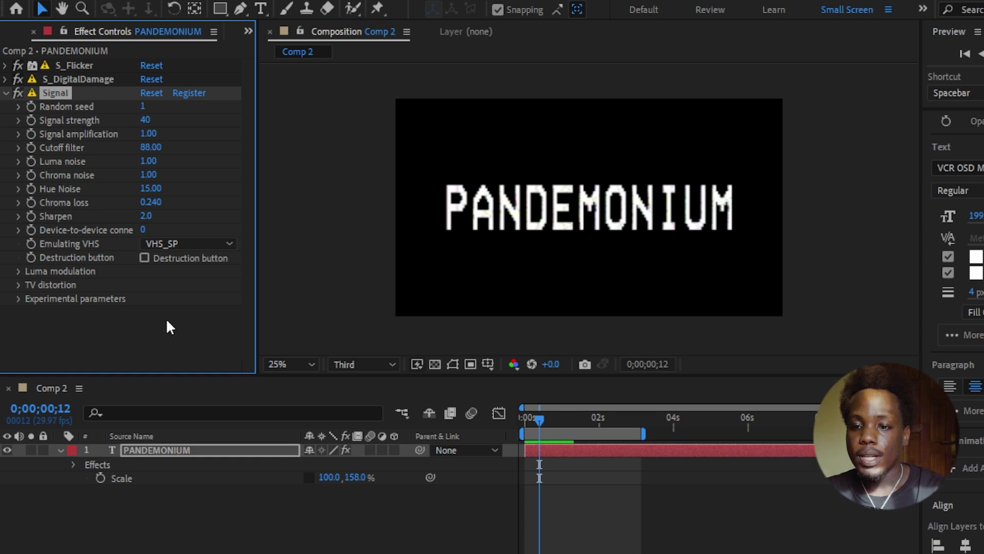
drag(136, 120, 90, 127)
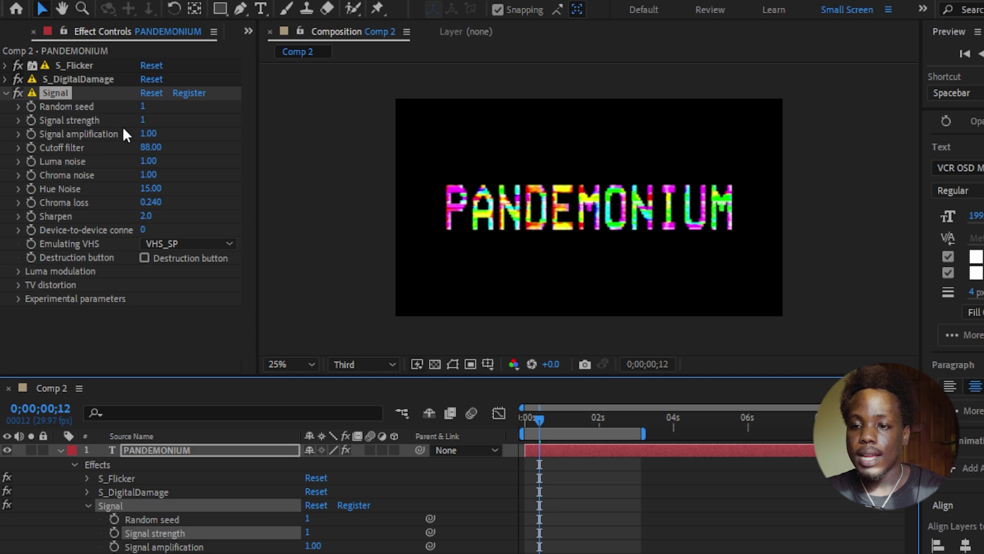
drag(142, 123, 155, 123)
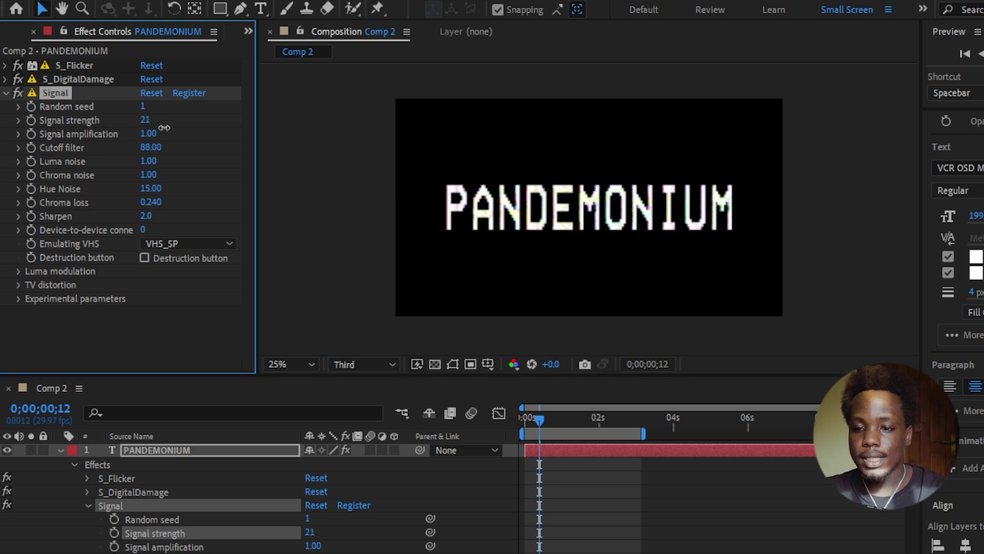
key(space)
drag(168, 134, 173, 160)
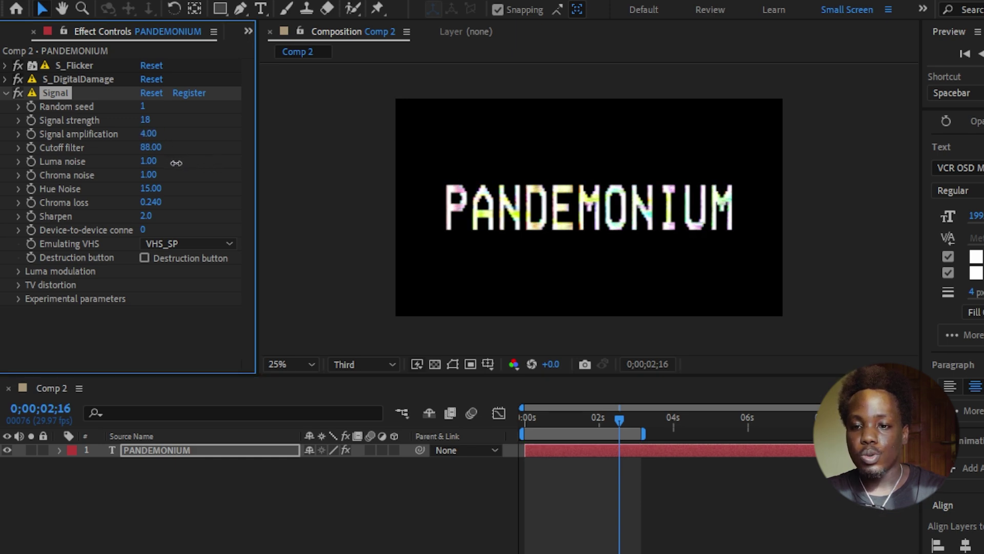
Raise Signal luma noise to 8.00, set chroma loss to 0, and inspect Luma modulation
drag(148, 161, 165, 177)
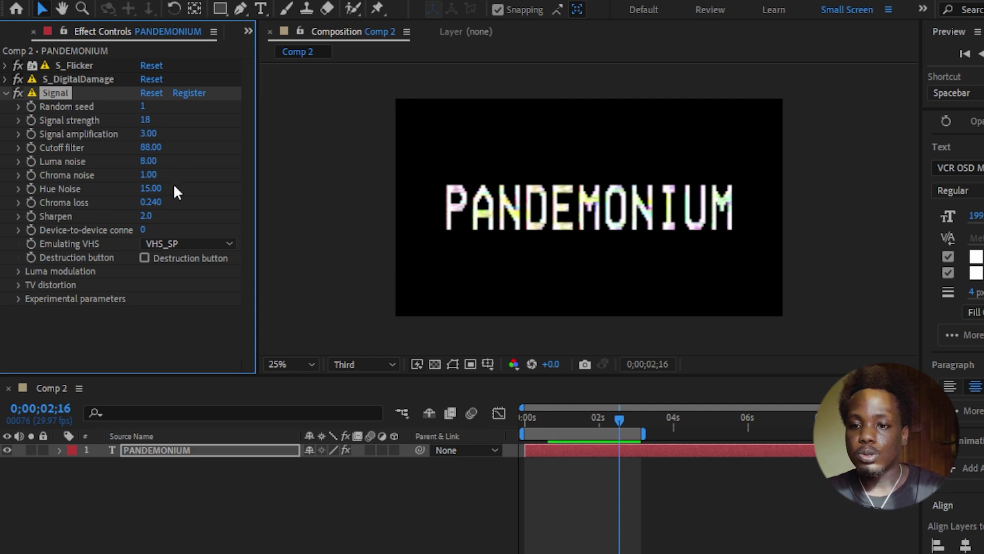
drag(150, 200, 103, 211)
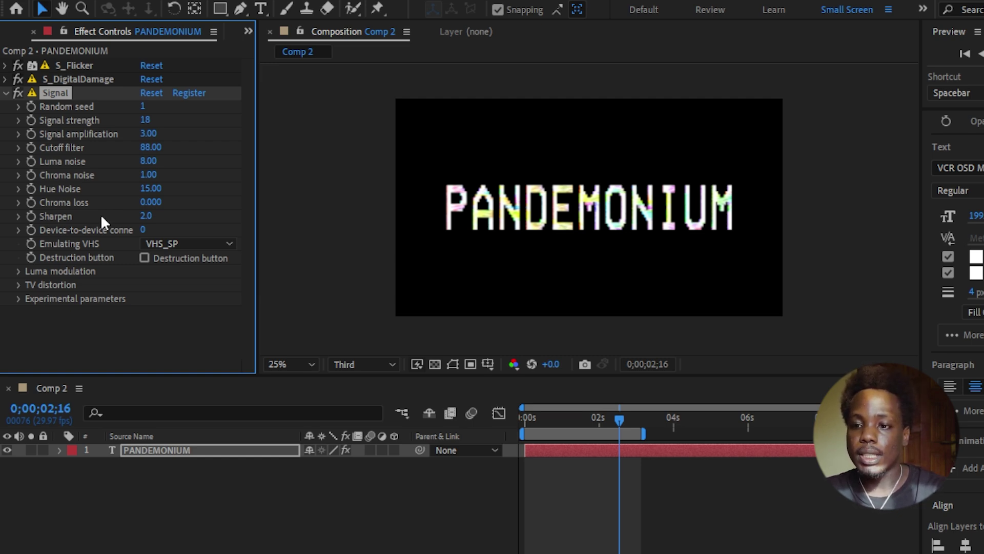
click(19, 269)
scroll(19, 268, down, 2)
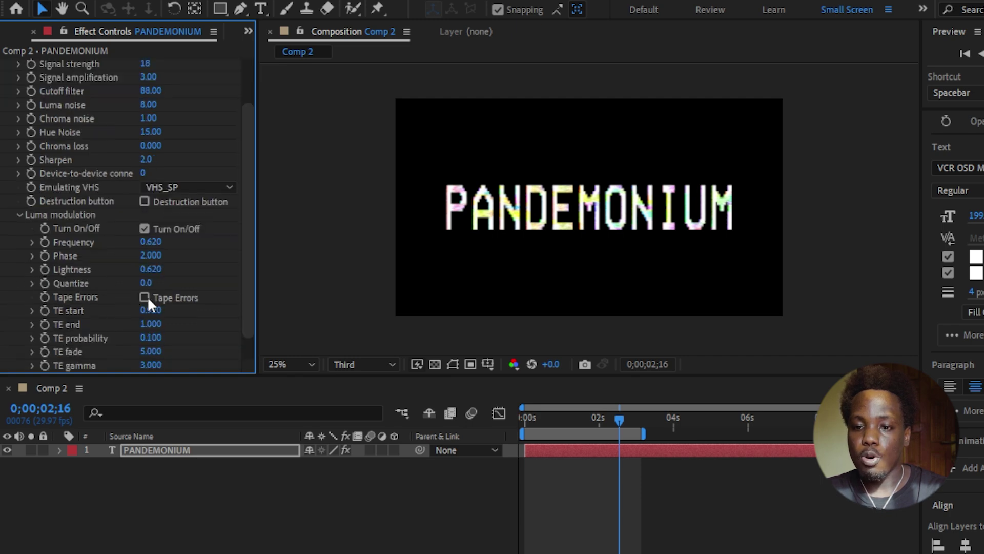
click(20, 214)
key(ctrl+space)
Apply S_WarpWaves to the text with Amplitude 0.002
text(wa)
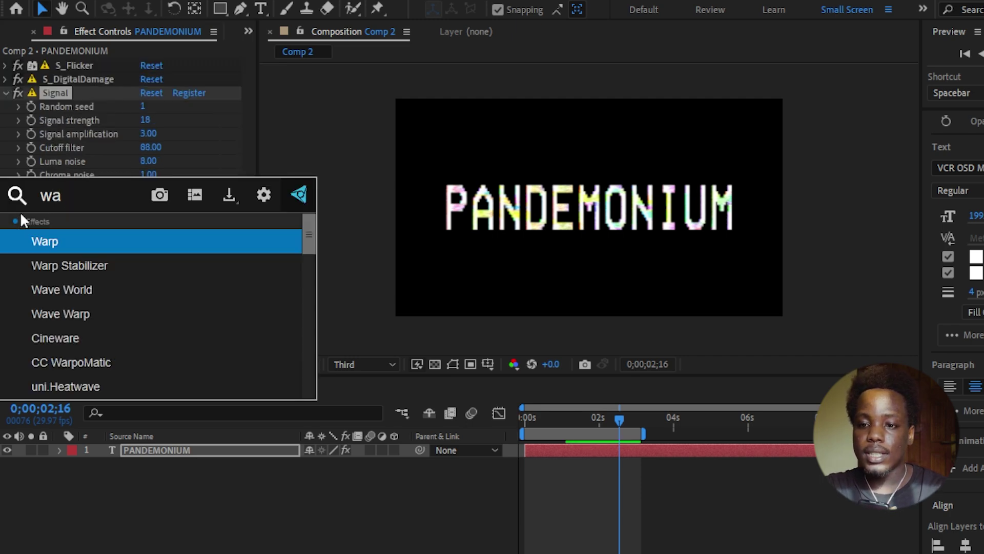
text(rpw)
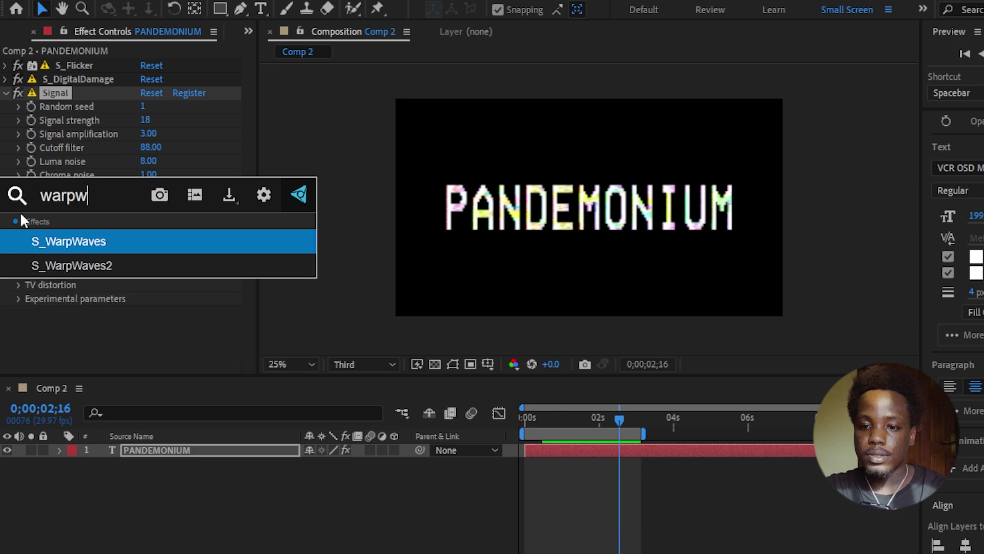
click(64, 242)
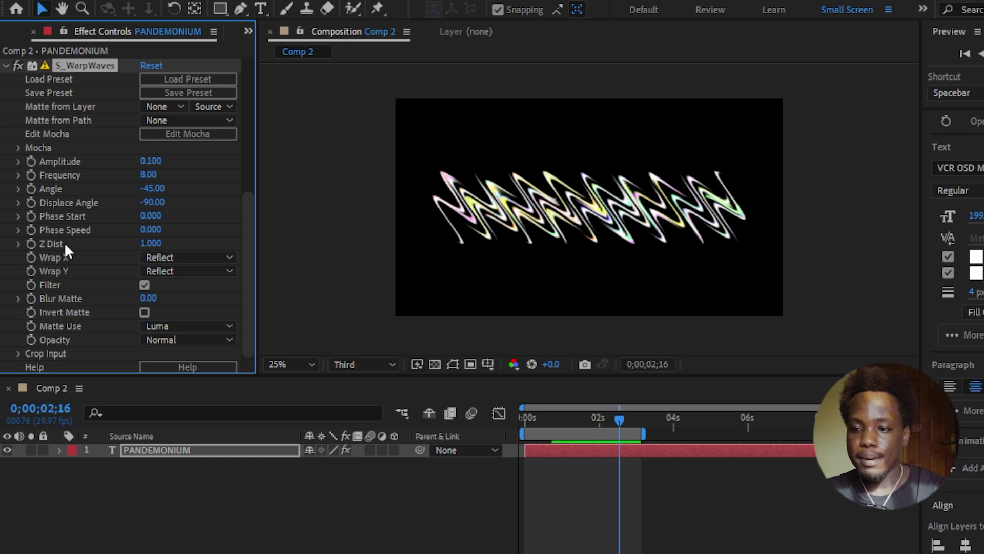
click(150, 161)
text(0)
key(Return)
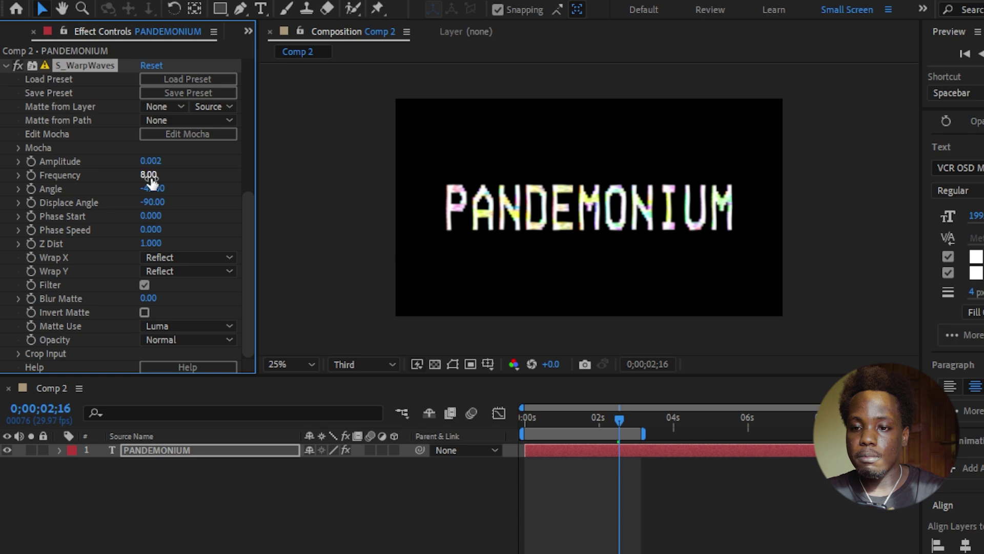
Set S_WarpWaves Frequency to 188.80 and Angle to 90, then check the text up close
drag(148, 175, 766, 223)
drag(446, 166, 854, 222)
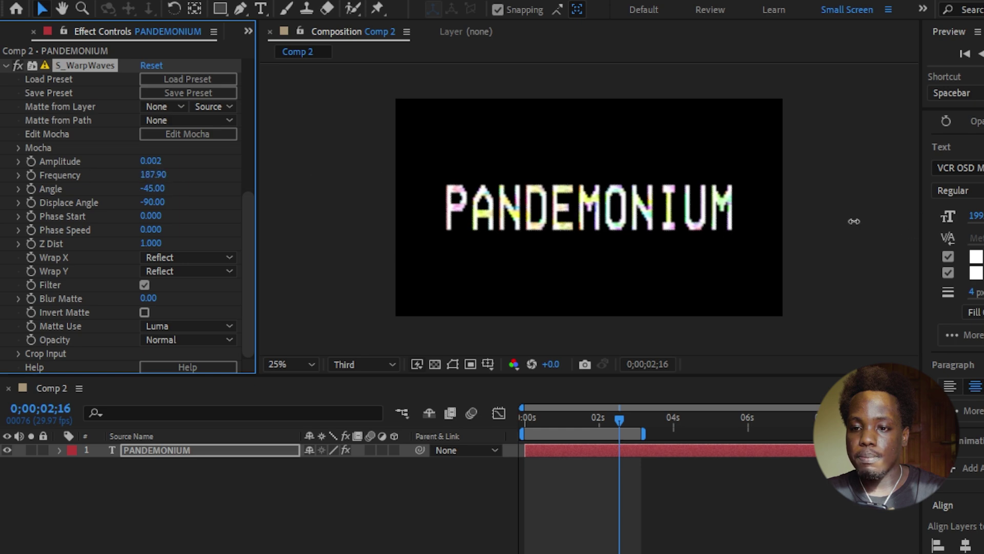
click(151, 188)
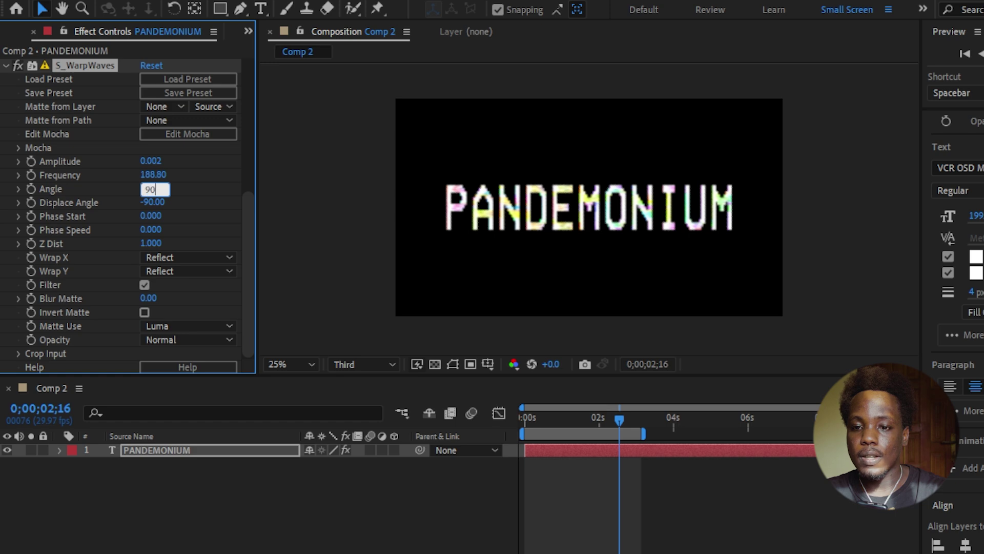
key(Return)
key(period)
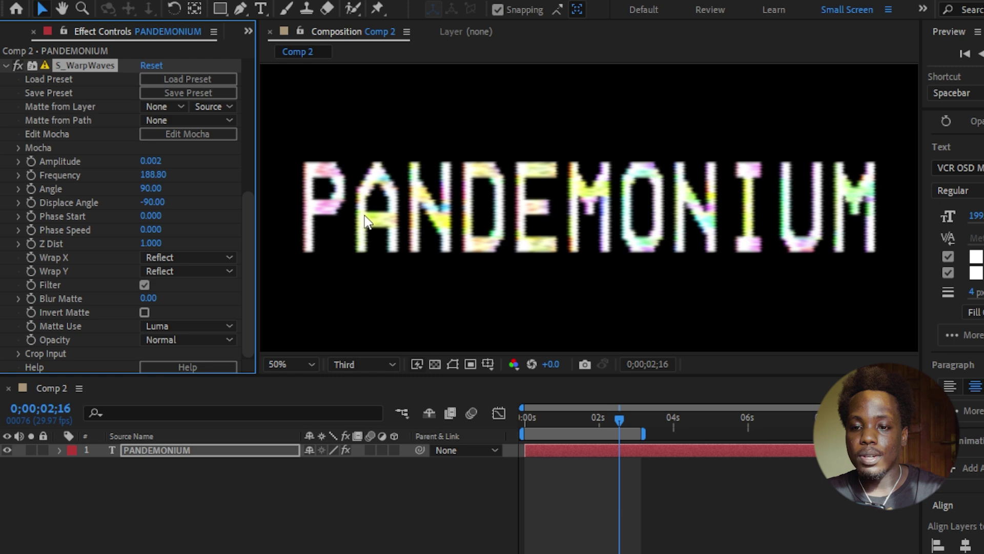
key(comma)
key(ctrl+space)
Add a second Signal effect, then apply S_Shake and preview it
text(s)
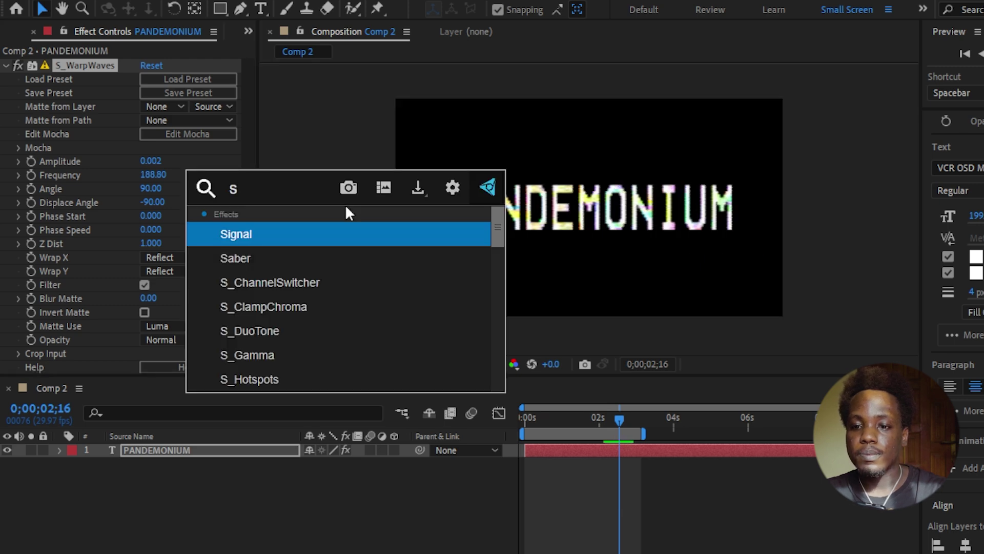
click(321, 231)
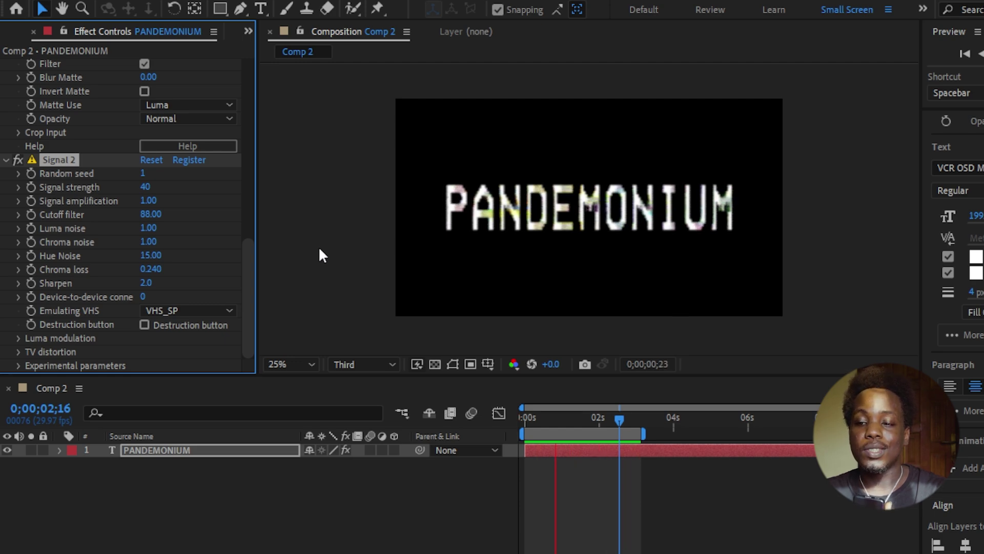
key(ctrl+space)
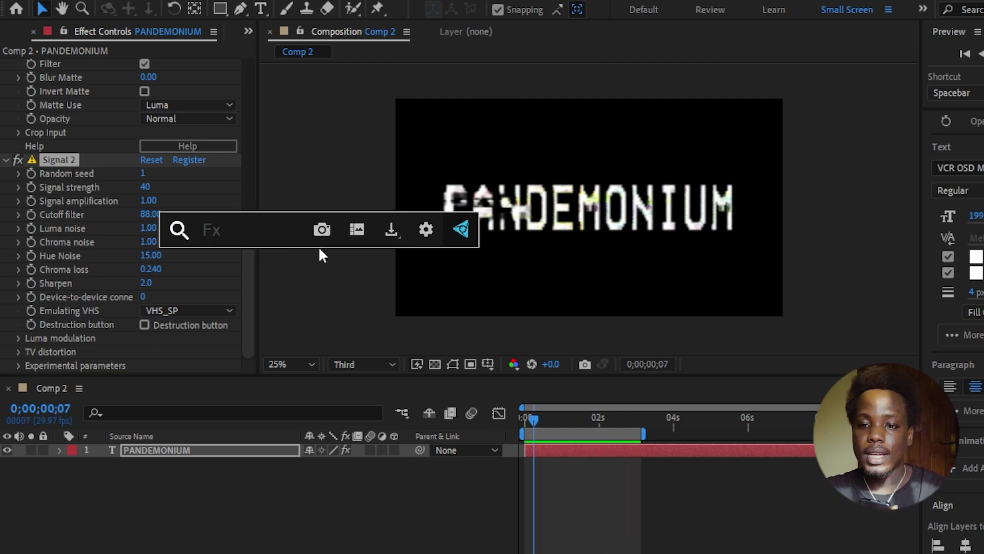
text(shak)
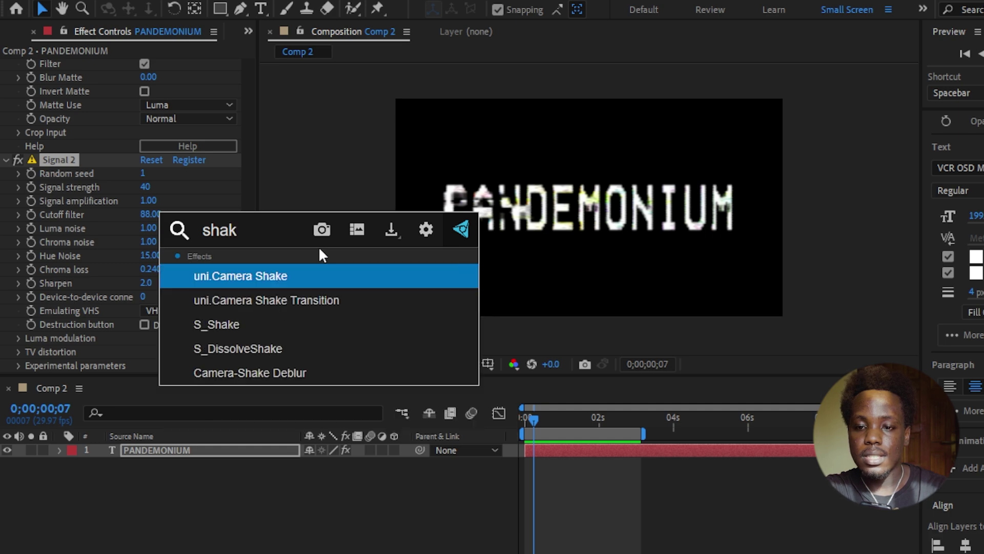
click(242, 315)
key(space)
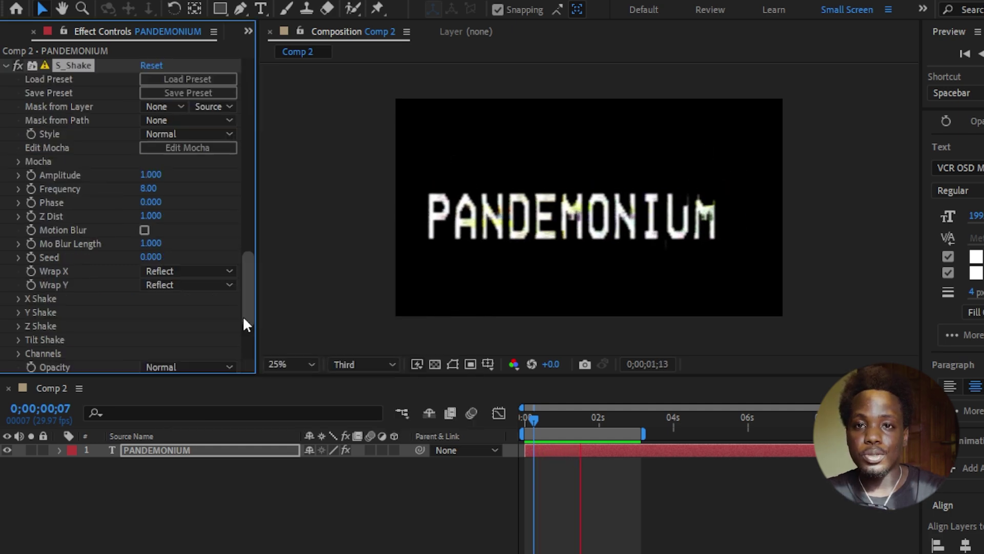
key(space)
Lower the S_Shake Amplitude to 0.007 and preview the subtler shake
drag(153, 175, 137, 182)
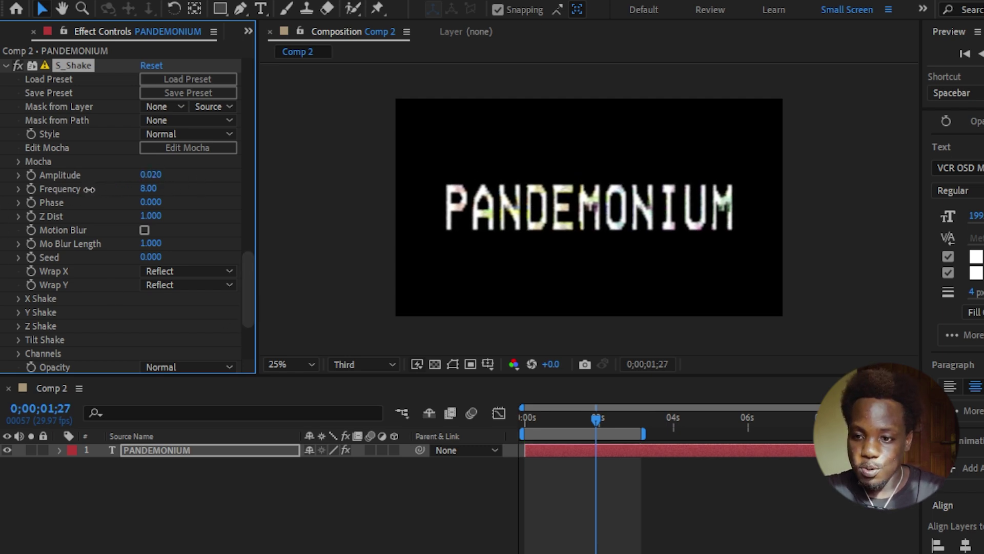
click(153, 175)
text(0)
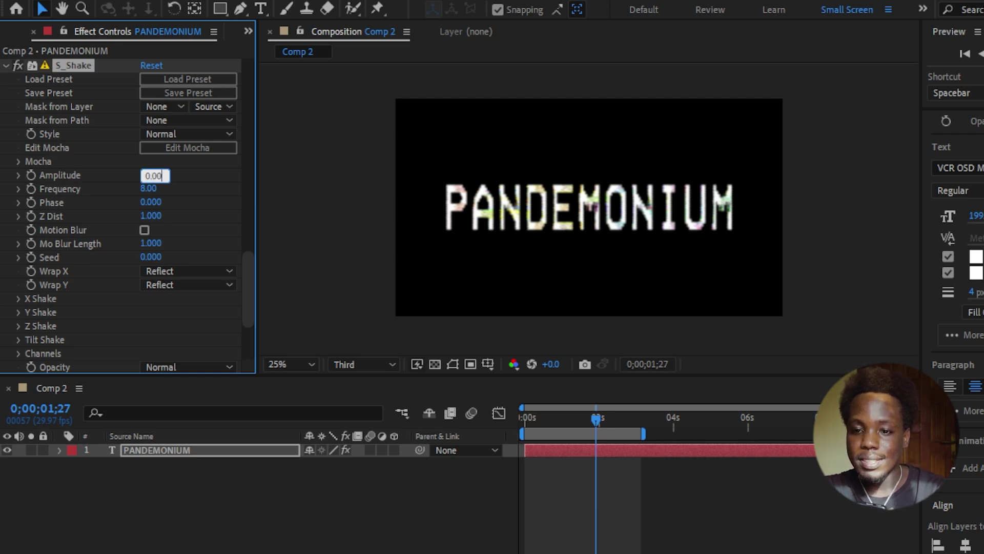
key(Return)
key(space)
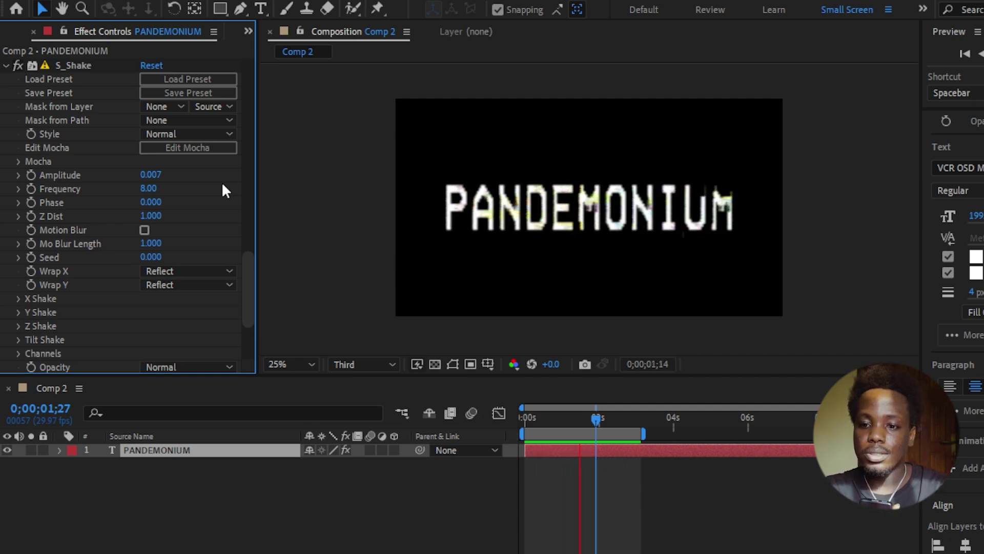
Apply S_WarpFishEye to the text with Amount 0.20
key(ctrl+space)
text(fish)
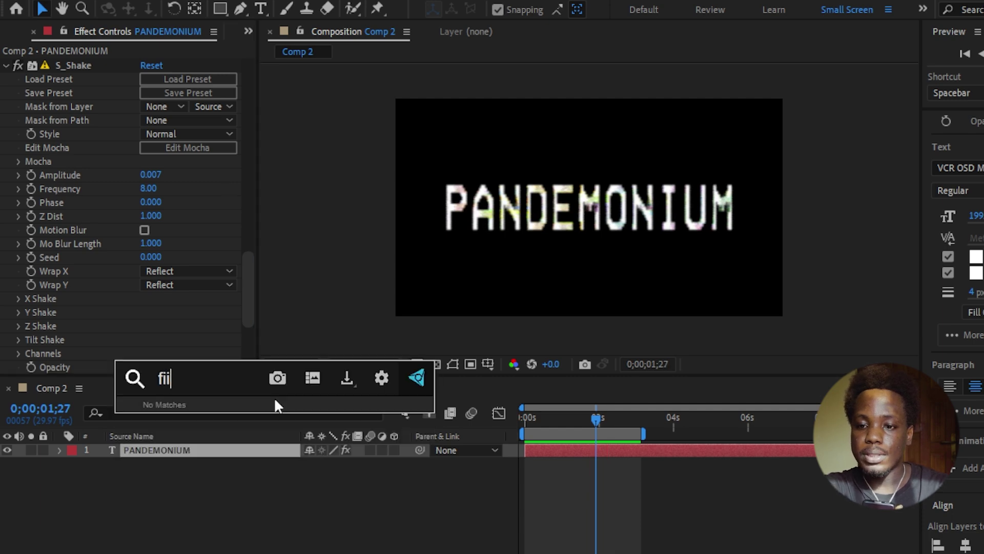
click(248, 447)
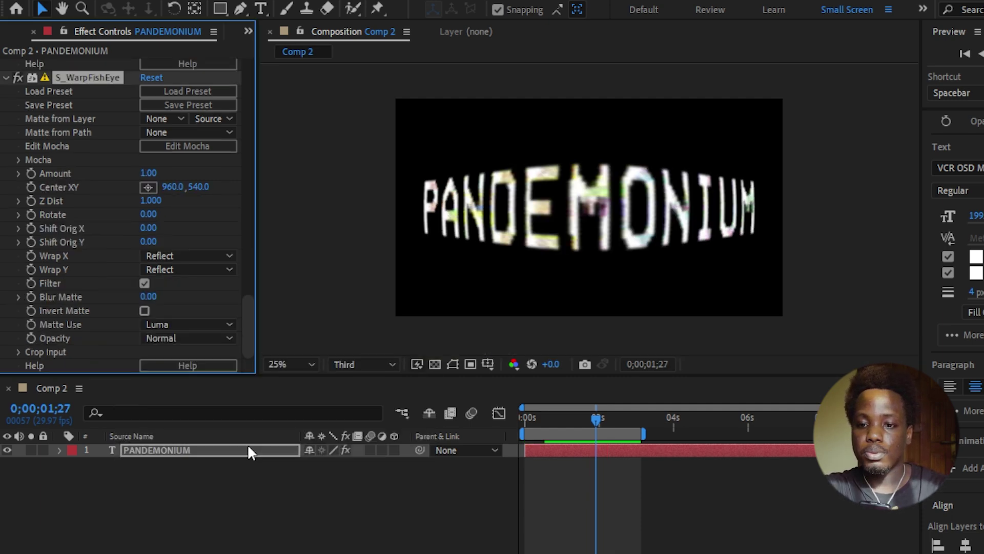
scroll(251, 323, up, 5)
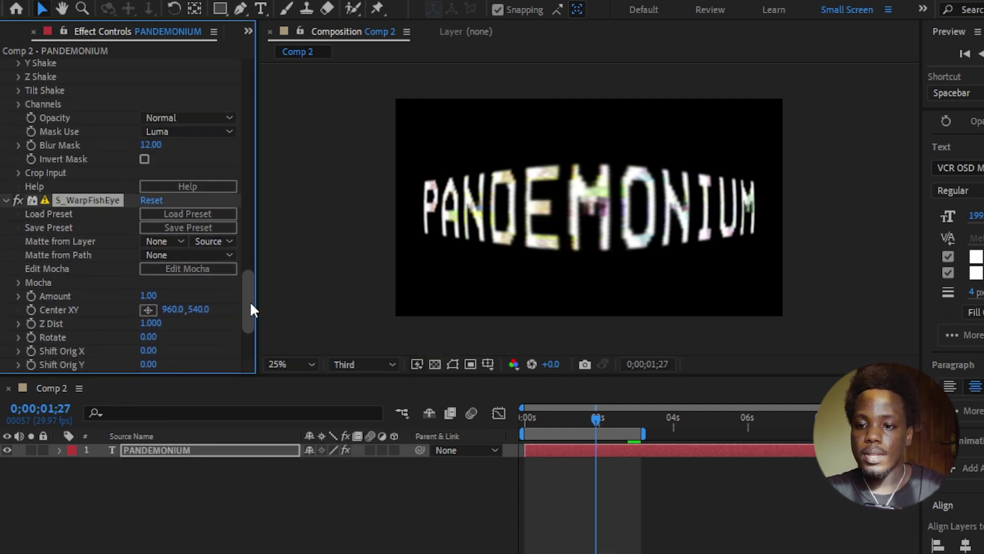
click(151, 296)
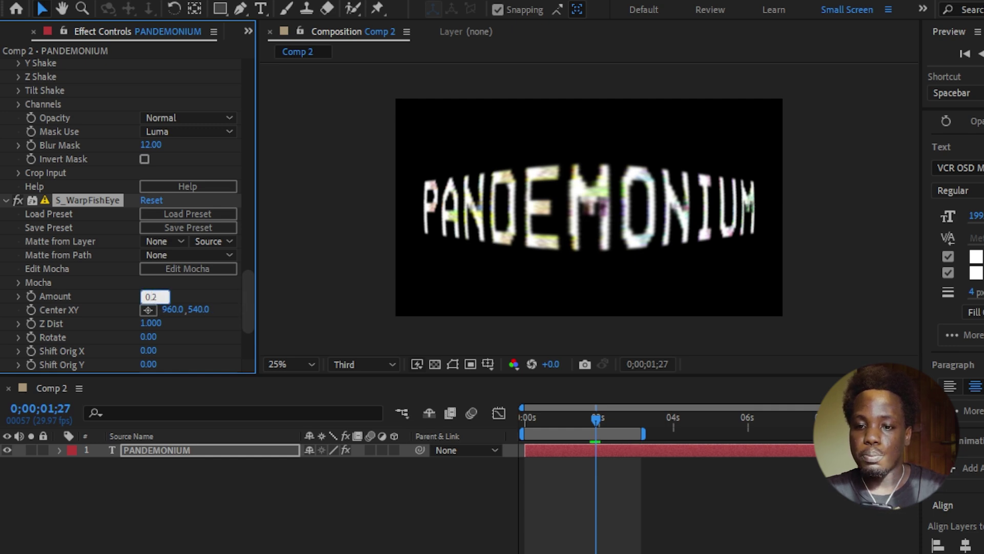
key(Return)
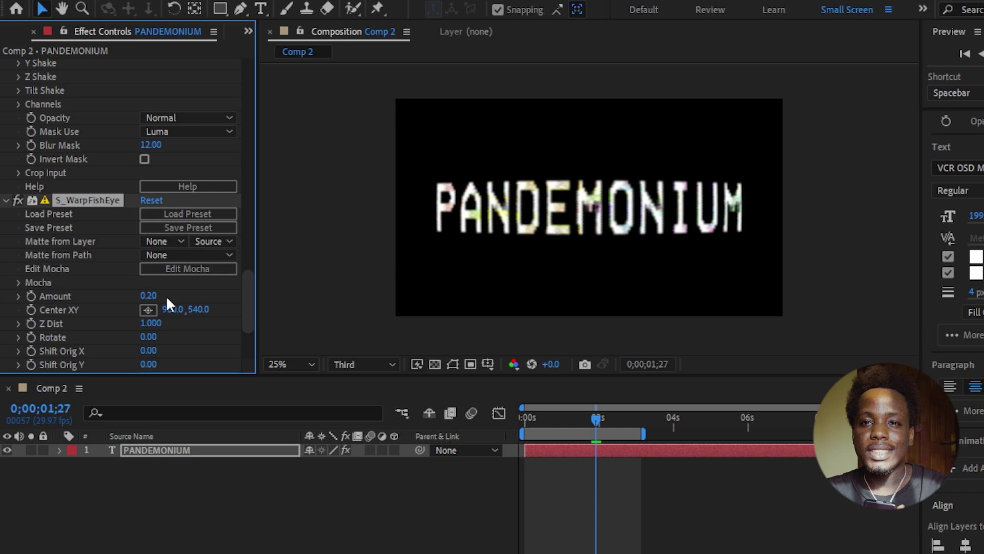
Add a Warp effect with style FishEye and Bend 23
key(ctrl+space)
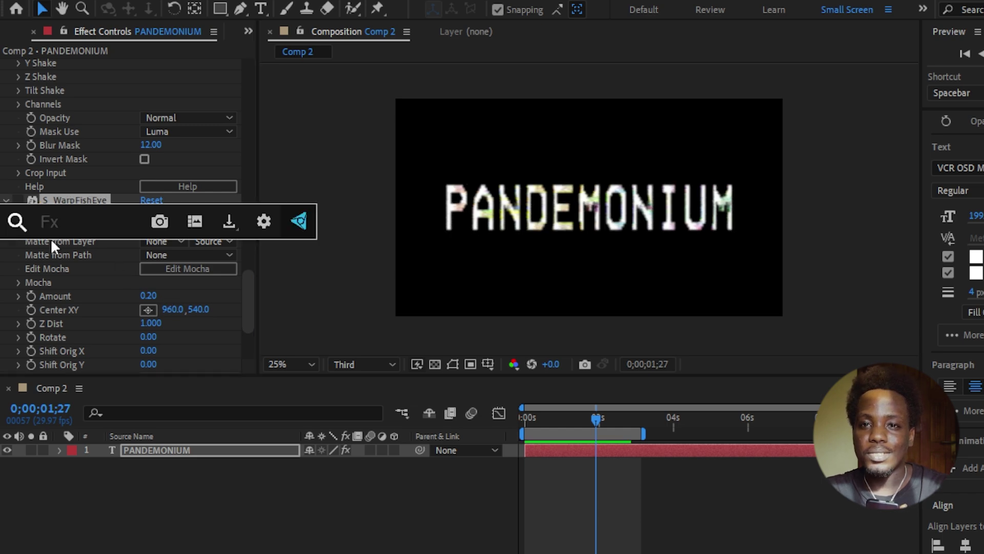
text(wa)
click(60, 264)
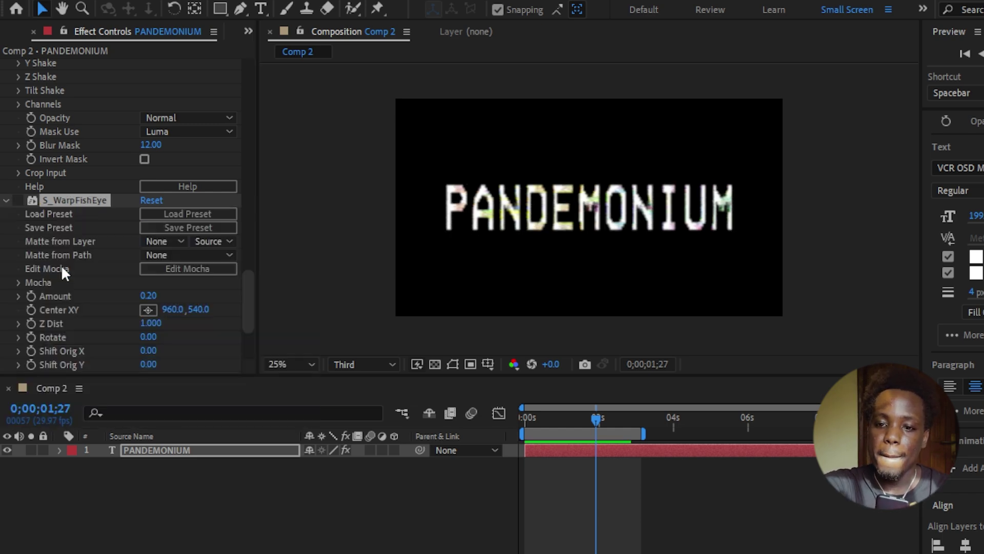
click(152, 312)
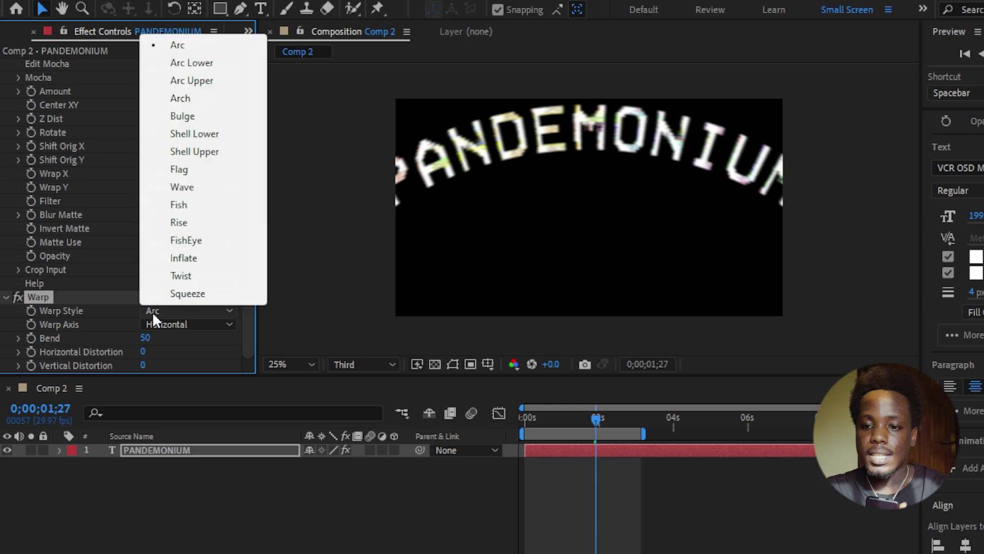
click(162, 240)
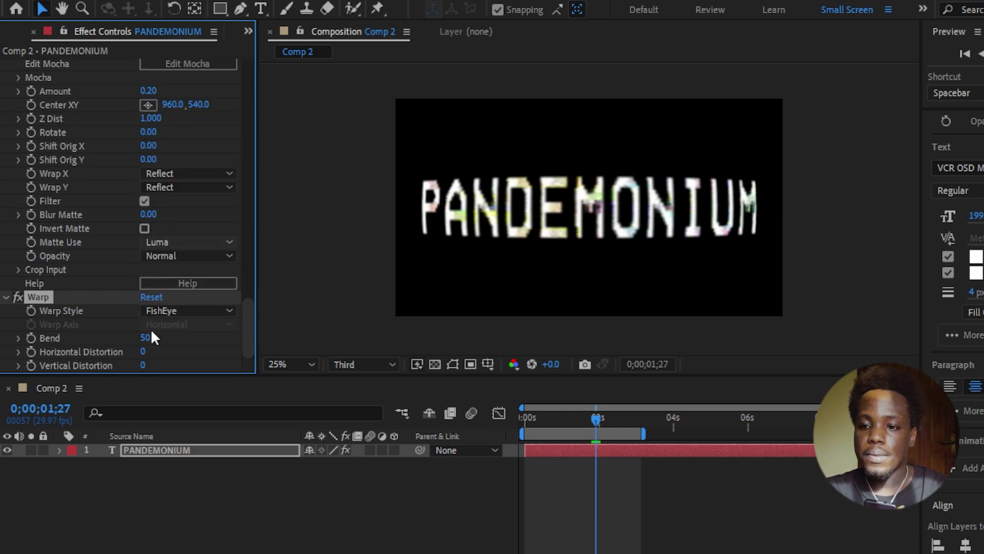
mouse_move(145, 337)
mouse_down()
mouse_move(129, 342)
mouse_move(146, 351)
mouse_up()
click(6, 298)
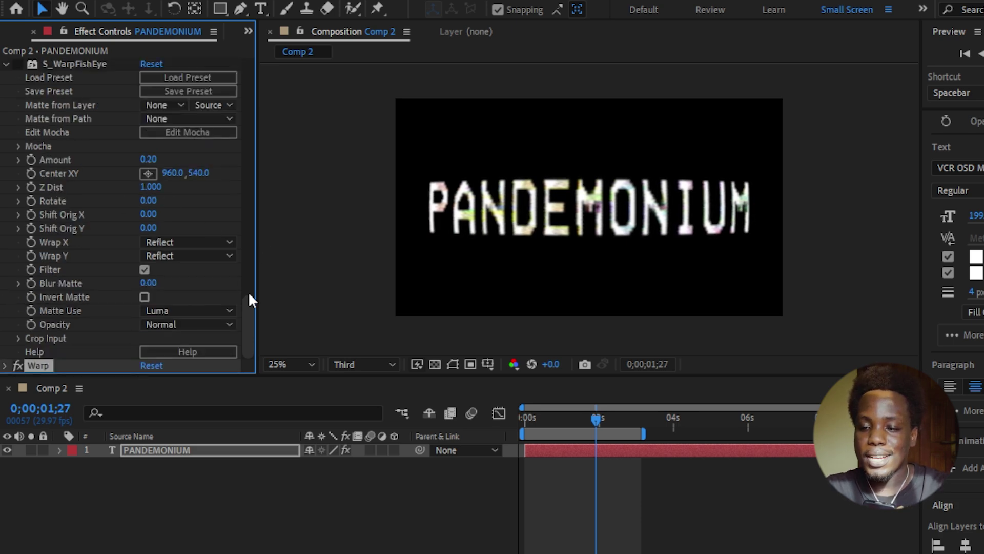
Toggle Warp and S_WarpFishEye on and off to compare the two distortions
scroll(251, 303, up, 1)
click(4, 74)
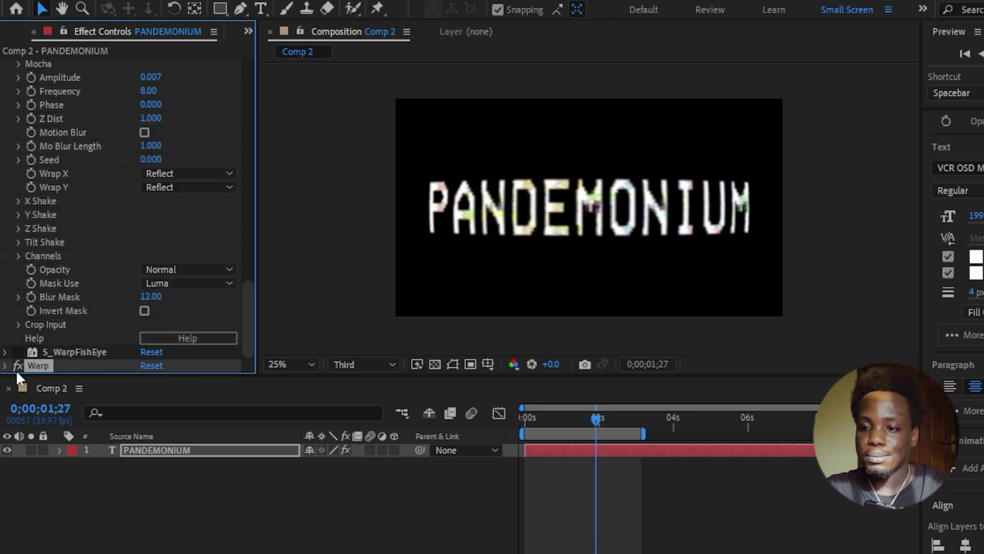
click(15, 365)
click(16, 351)
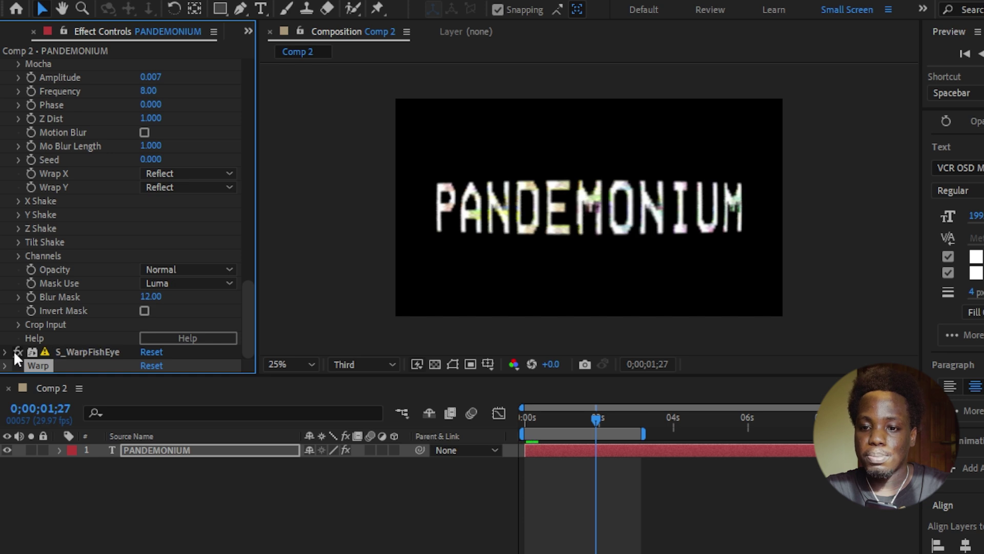
click(15, 352)
click(17, 366)
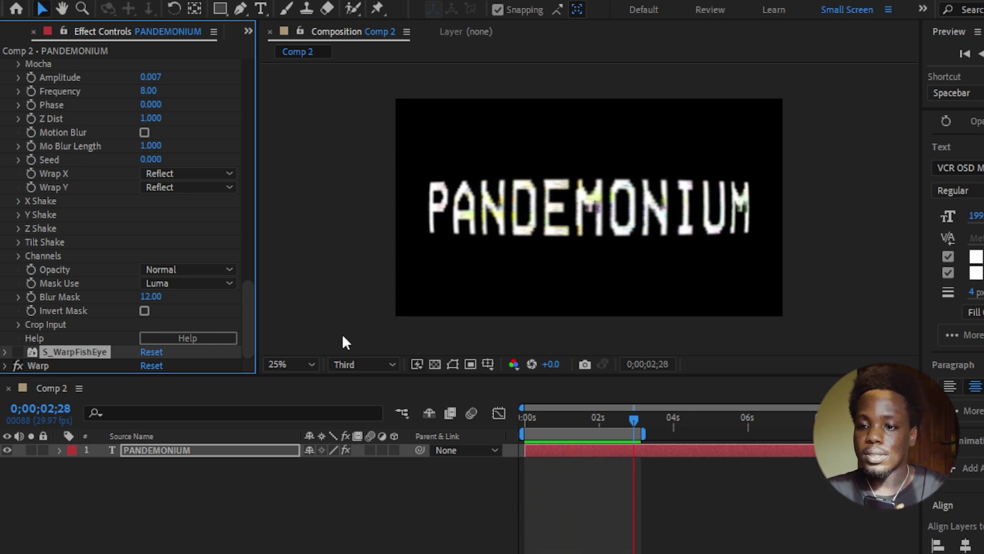
Disable Warp, re-enable S_WarpFishEye, and raise its Z Dist to 3.870 for mirrored tiles
click(17, 367)
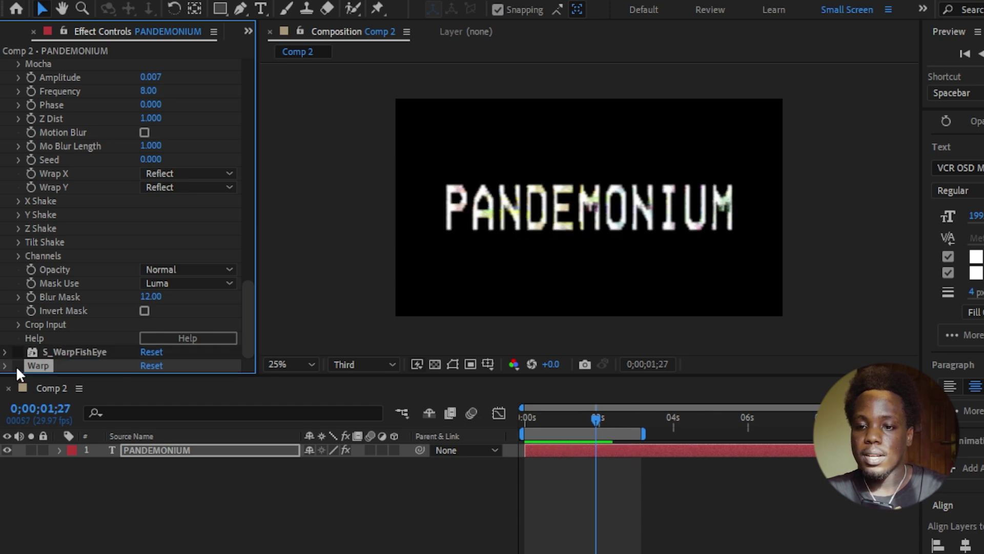
click(15, 352)
click(5, 353)
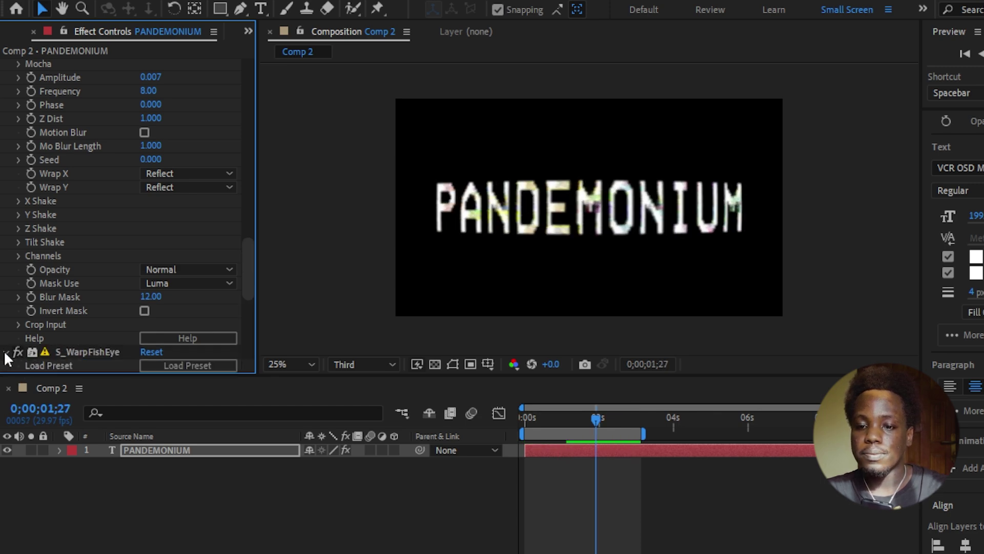
scroll(31, 348, down, 5)
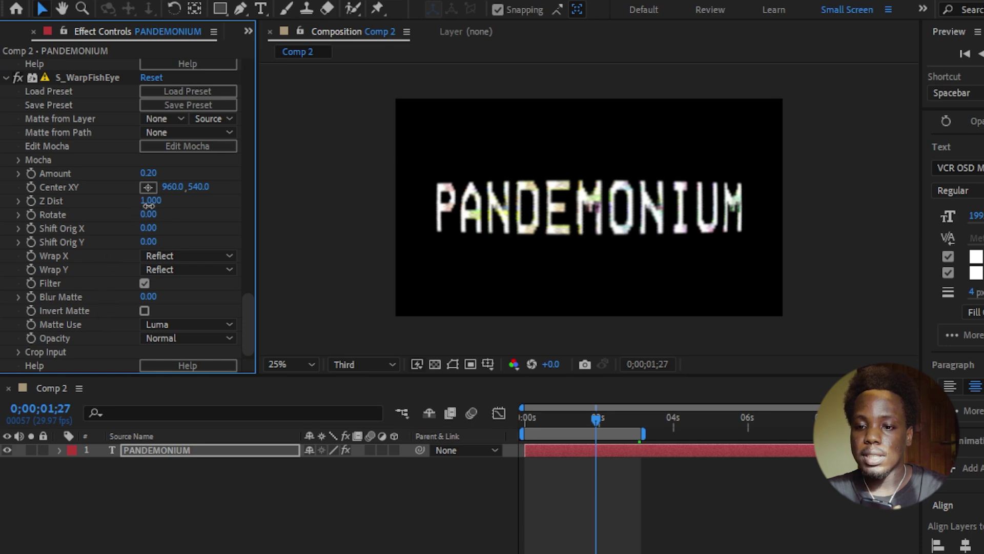
drag(142, 204, 494, 316)
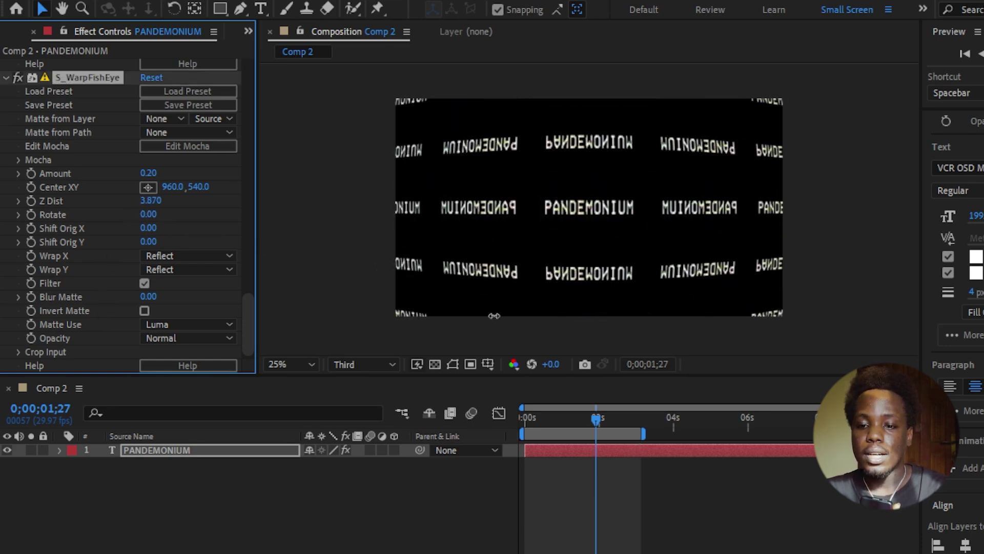
Keyframe Shift Orig X from 0;00;00;00 to 6850 at 0;00;03;04, set Amount 1.00, and preview
click(595, 440)
key(Home)
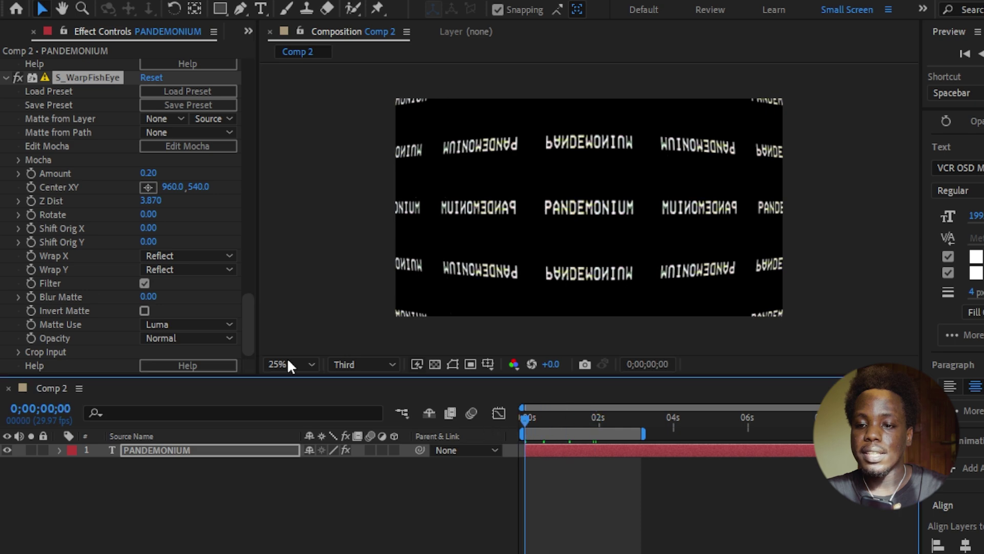
click(29, 229)
drag(527, 420, 643, 443)
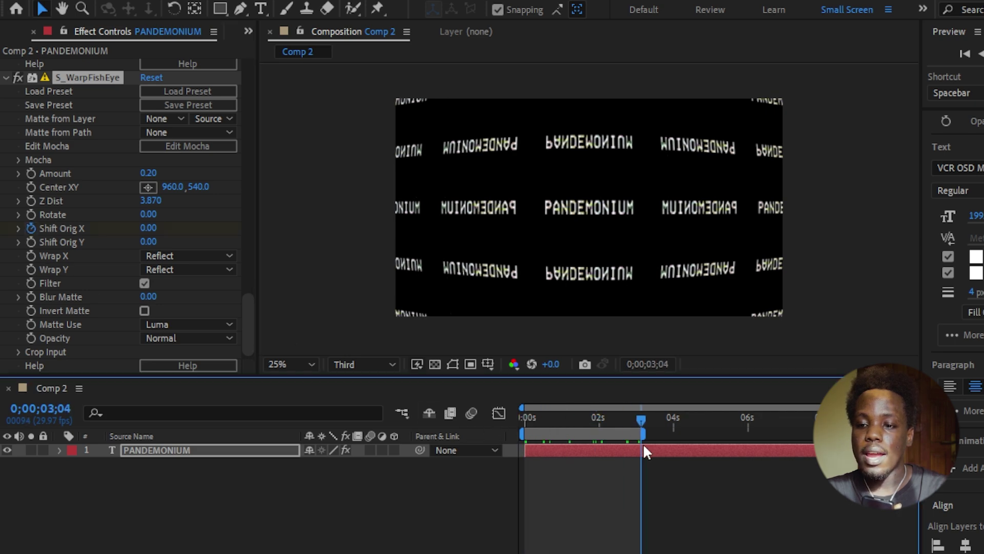
drag(142, 232, 767, 328)
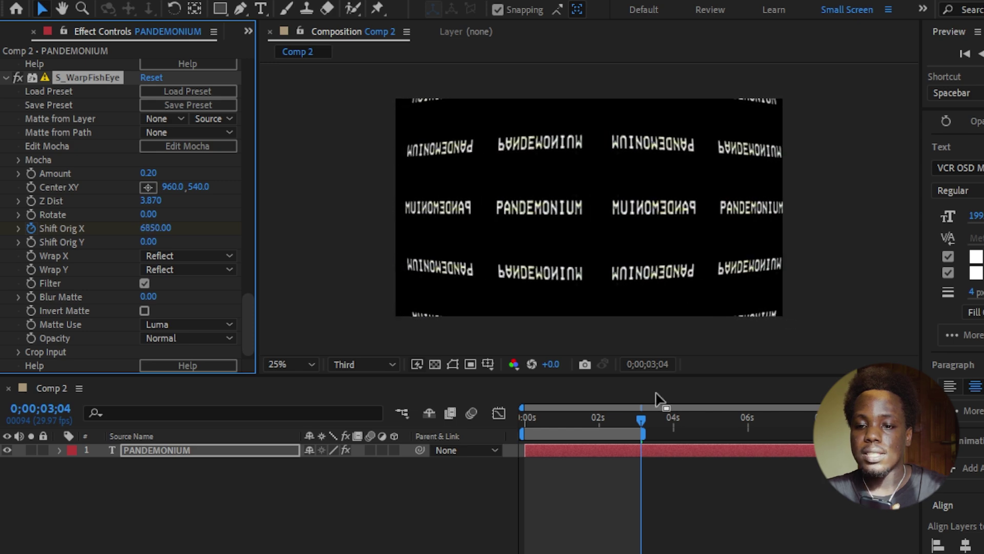
drag(641, 419, 532, 432)
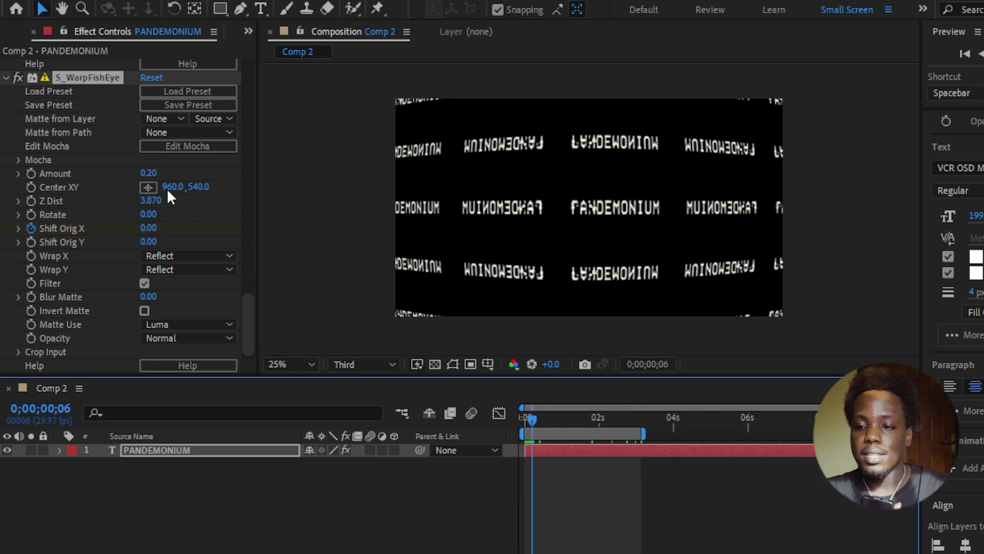
drag(150, 173, 169, 172)
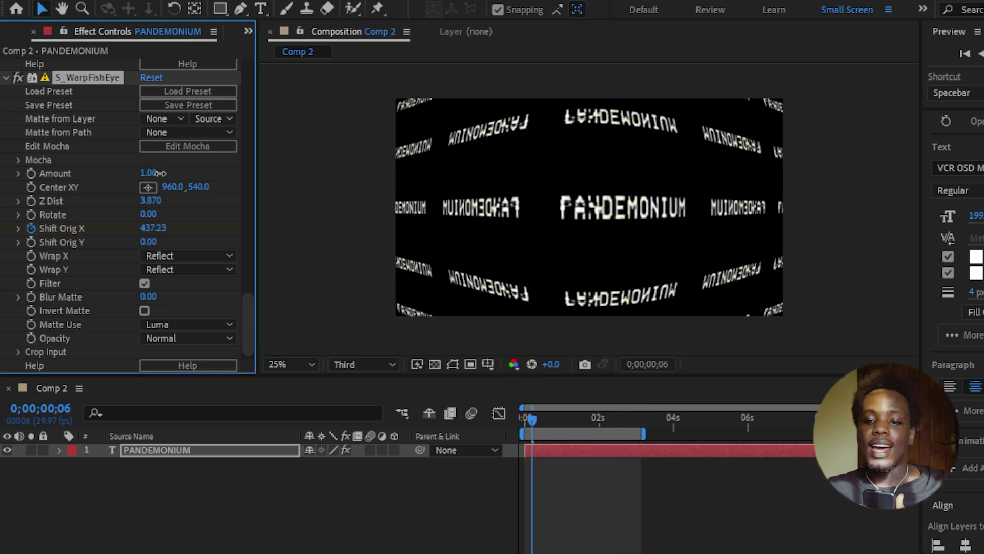
key(space)
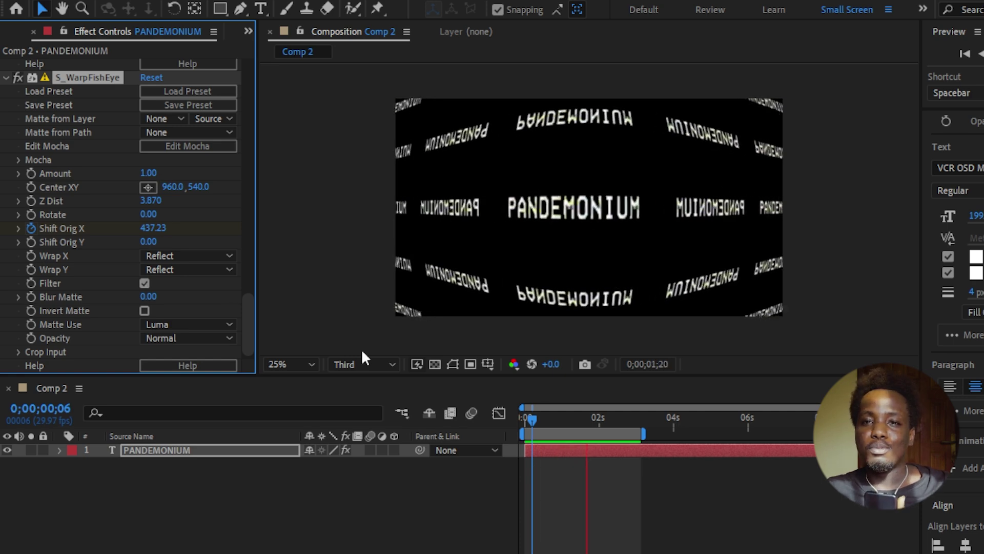